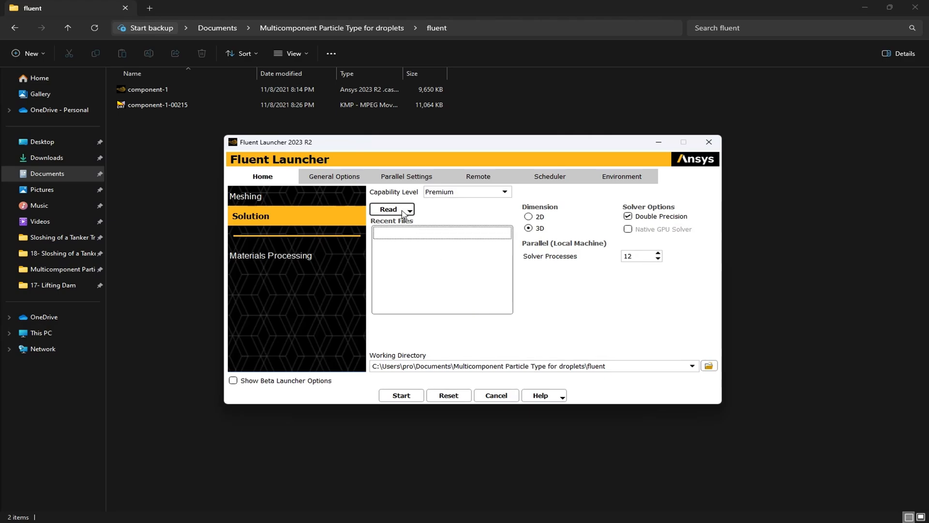
Step: Load the component-1 case file into a 3D double-precision solution session with 12 solver processes and start the solver
left_click(403, 214)
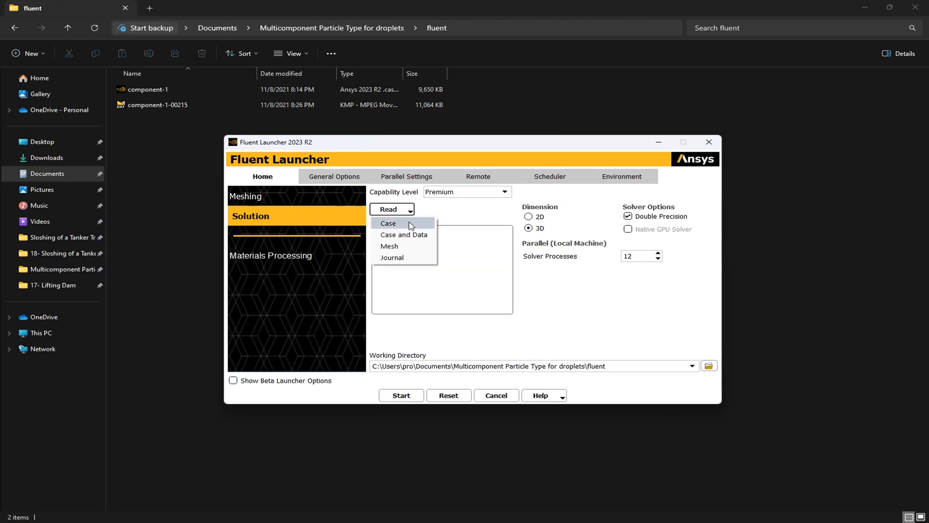
left_click(410, 225)
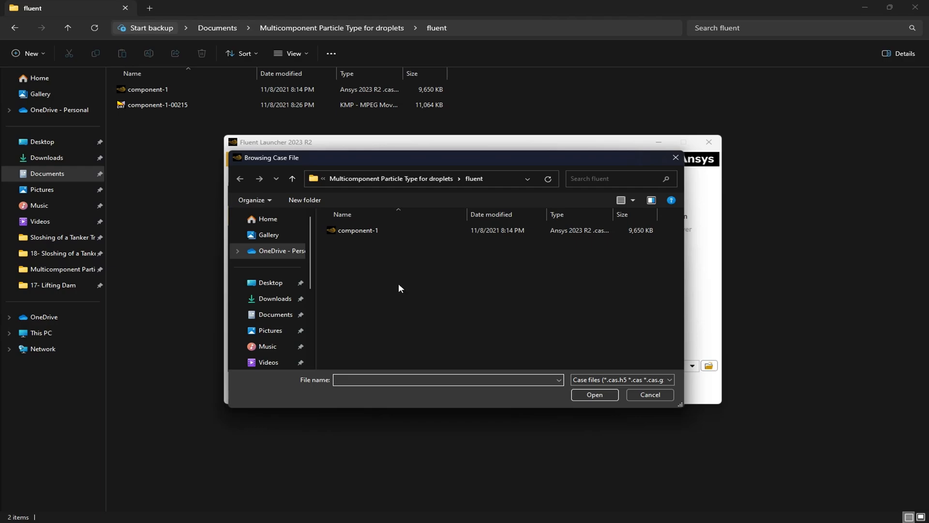
left_click(335, 231)
left_click(605, 393)
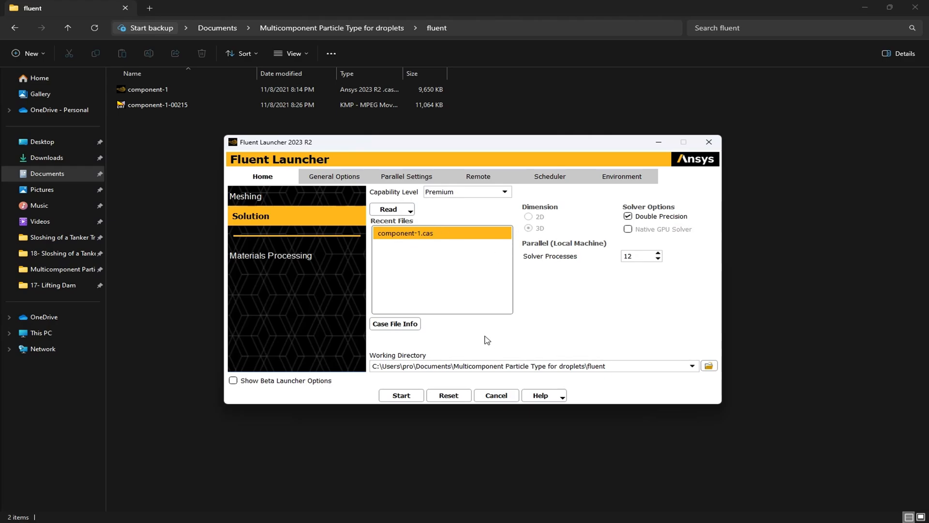
left_click(488, 234)
left_click(401, 396)
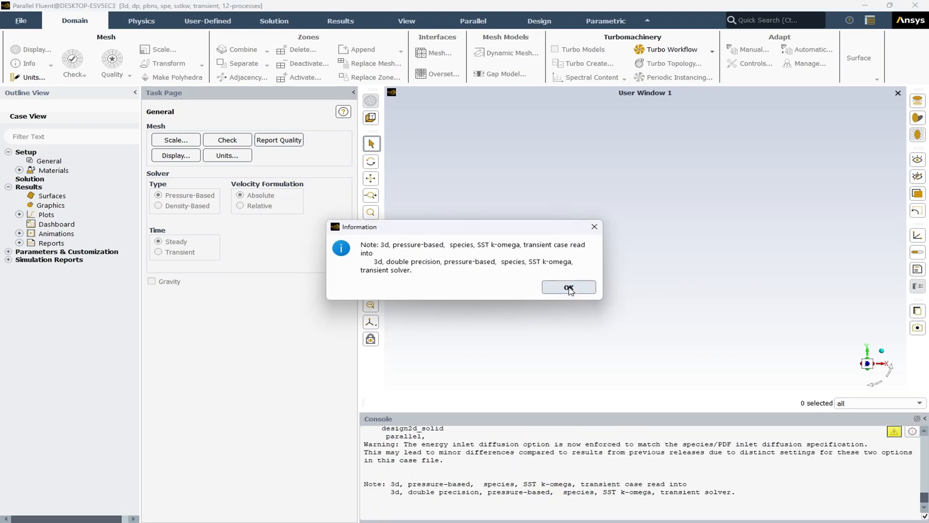
Step: Acknowledge the information messages about the case's solver models and mass flux formulation
left_click(569, 287)
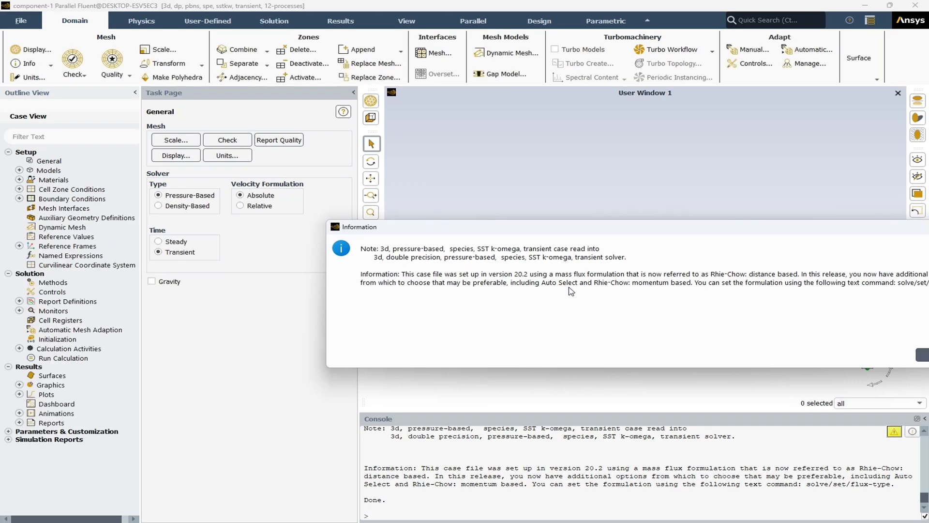
left_click_drag(704, 229, 425, 209)
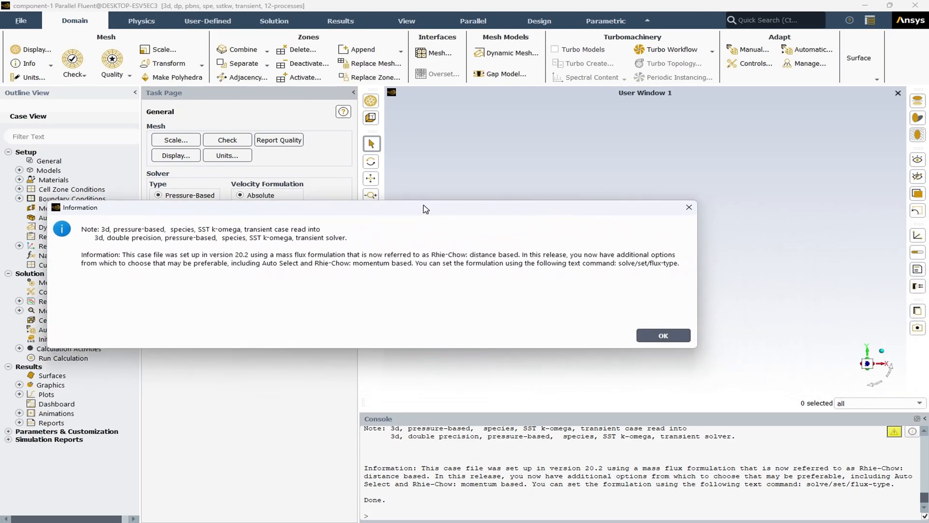
left_click(664, 336)
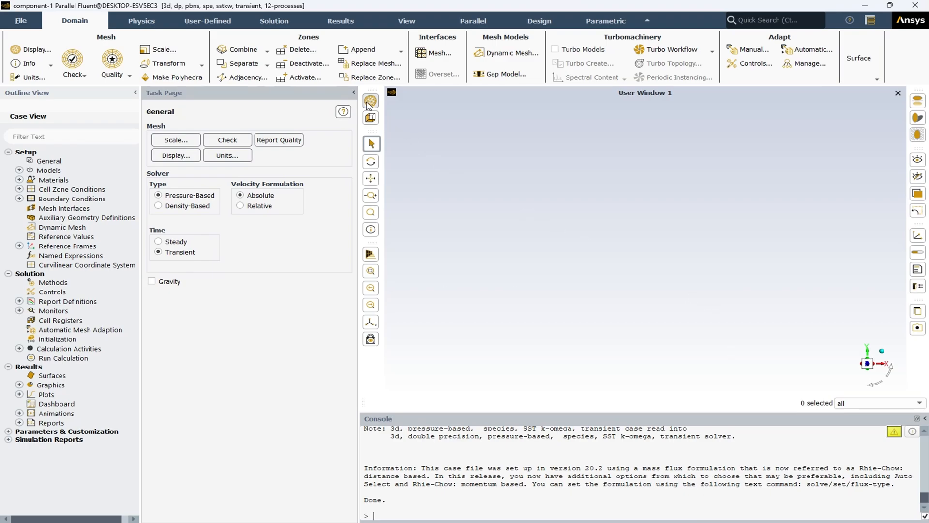
Step: Display the faces of the inlet, outlet and wall surfaces and view the duct from both ends
left_click(370, 102)
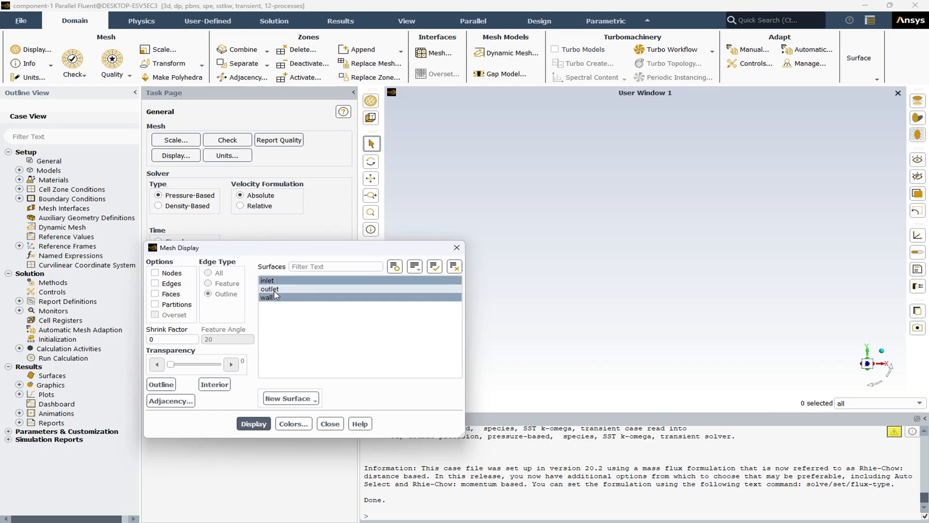
left_click(254, 424)
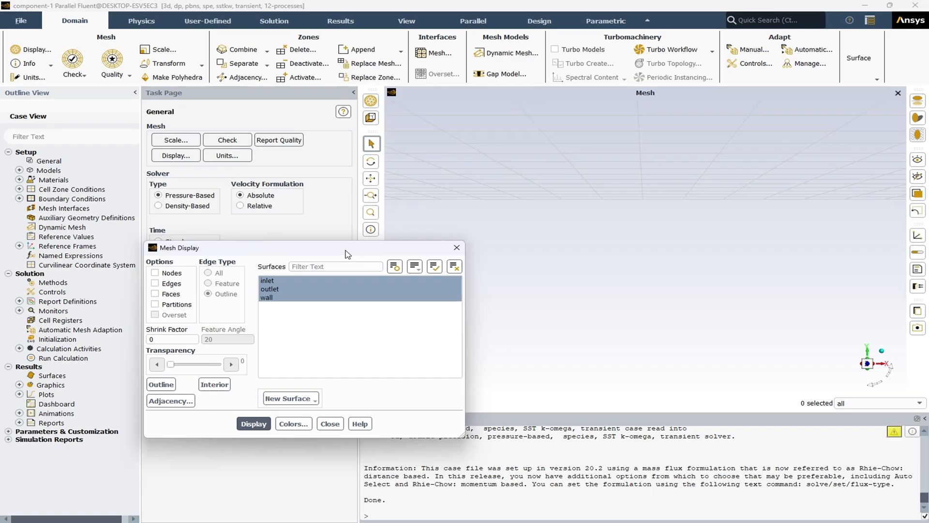
left_click_drag(218, 247, 90, 242)
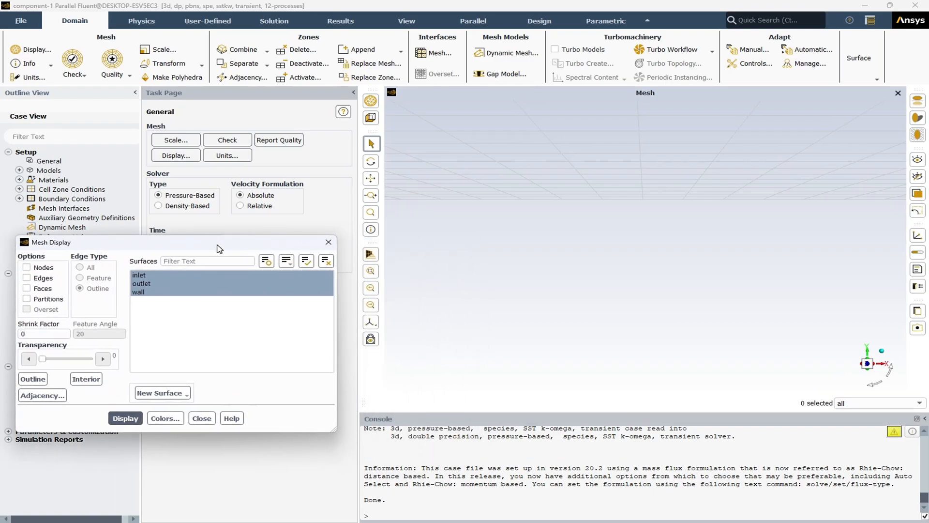
left_click(28, 289)
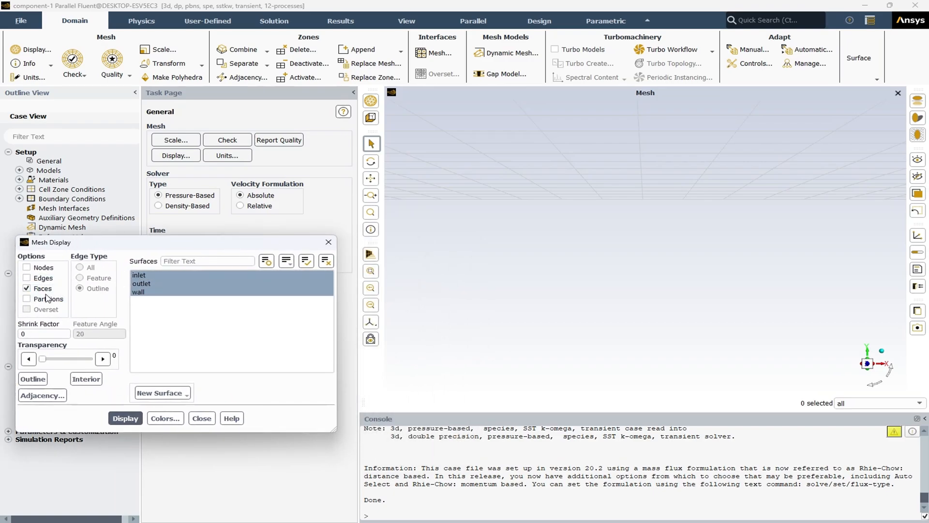
left_click(126, 418)
left_click_drag(590, 238, 691, 288)
left_click(918, 136)
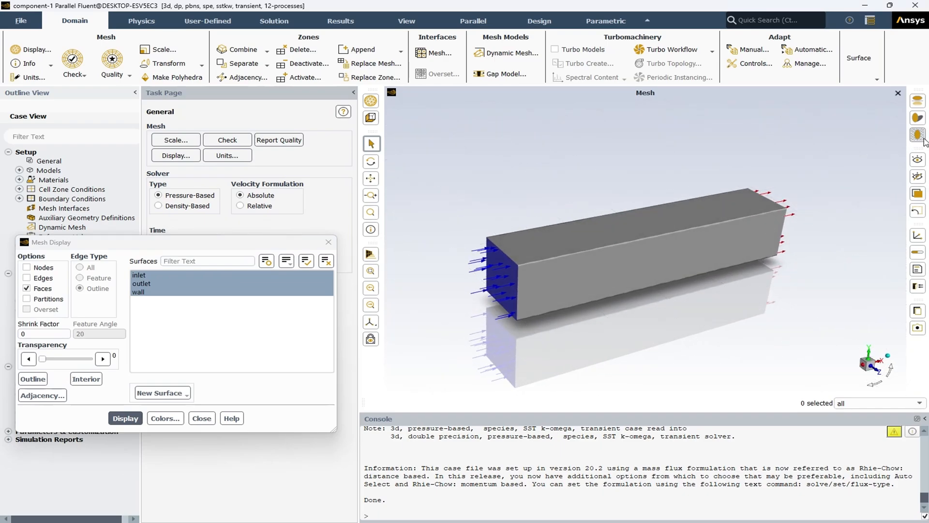
middle_click_drag(817, 286, 528, 249)
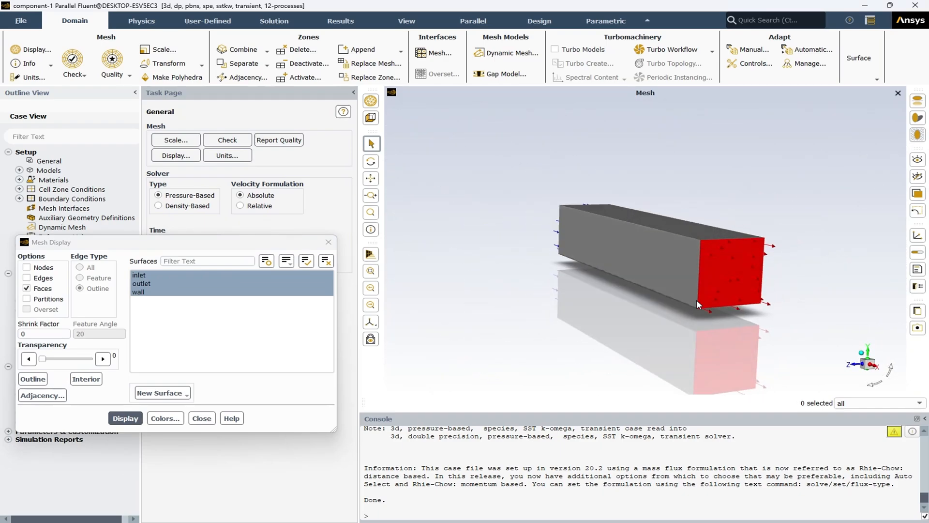
middle_click_drag(791, 306, 524, 301)
mouse_move(580, 262)
middle_mouse_down()
mouse_move(608, 210)
mouse_move(635, 243)
mouse_move(588, 263)
middle_mouse_up()
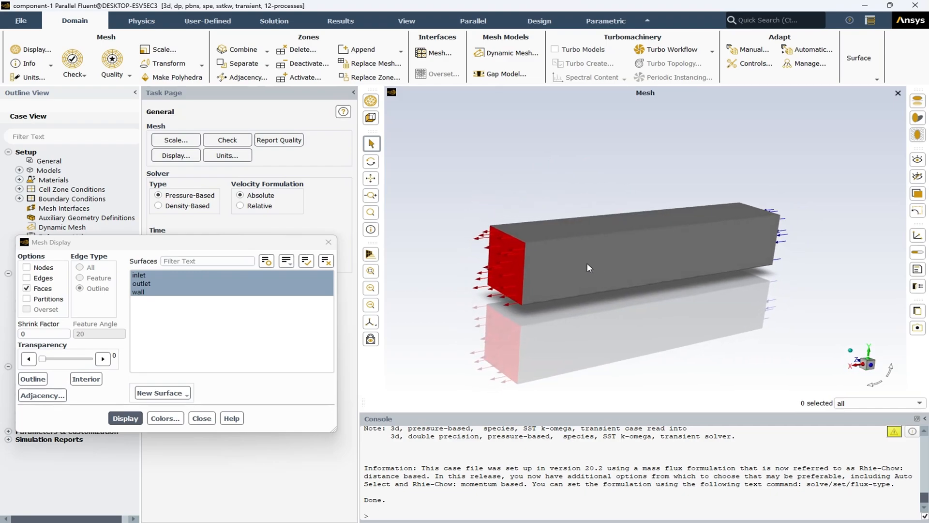
Step: Set the mesh display transparency to 50 and redisplay the duct to see through its walls
left_click(85, 361)
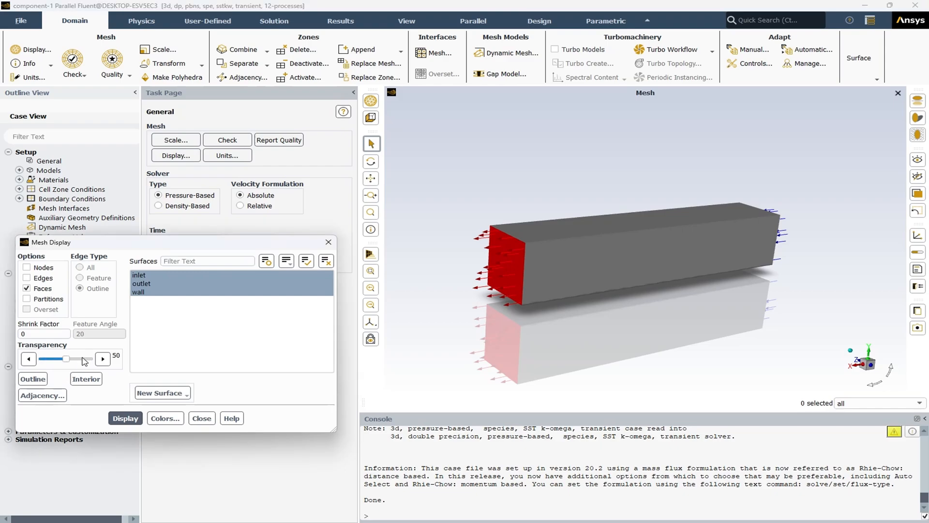
left_click(125, 418)
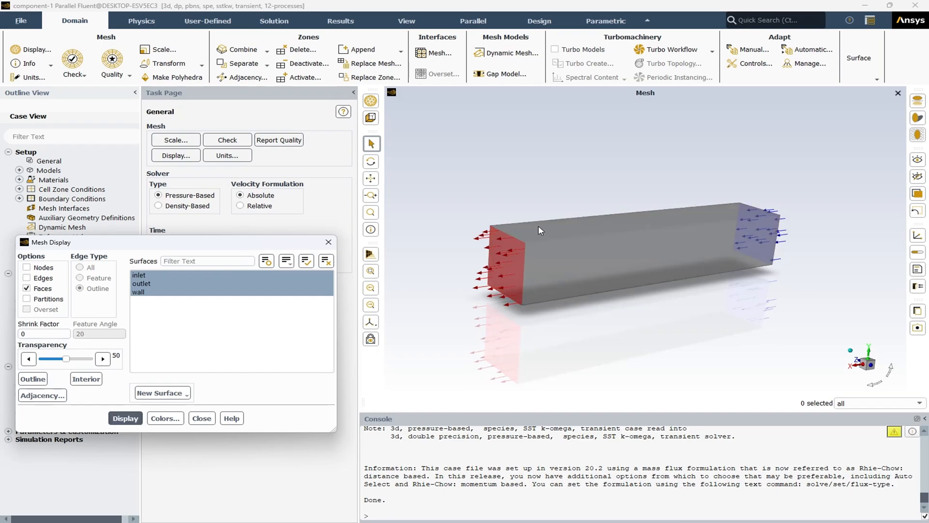
left_click_drag(566, 251, 483, 272)
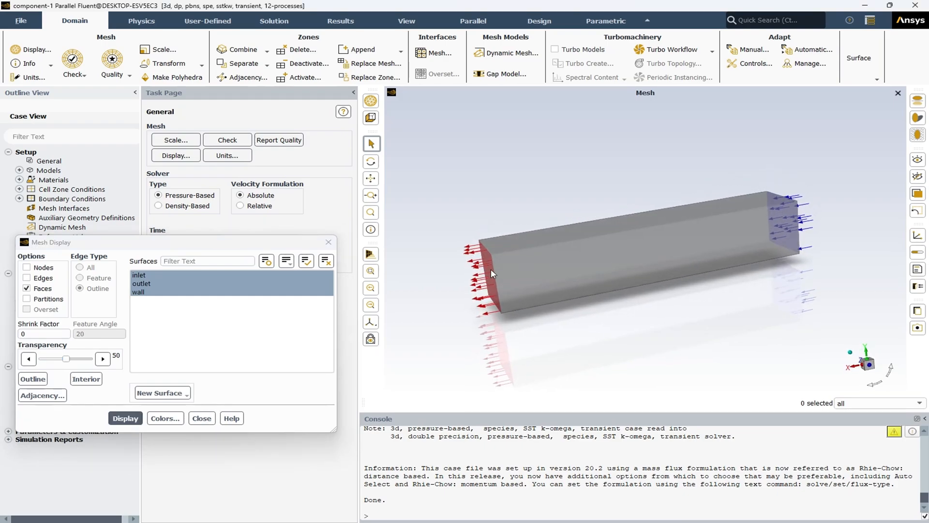
left_click_drag(465, 305, 544, 312)
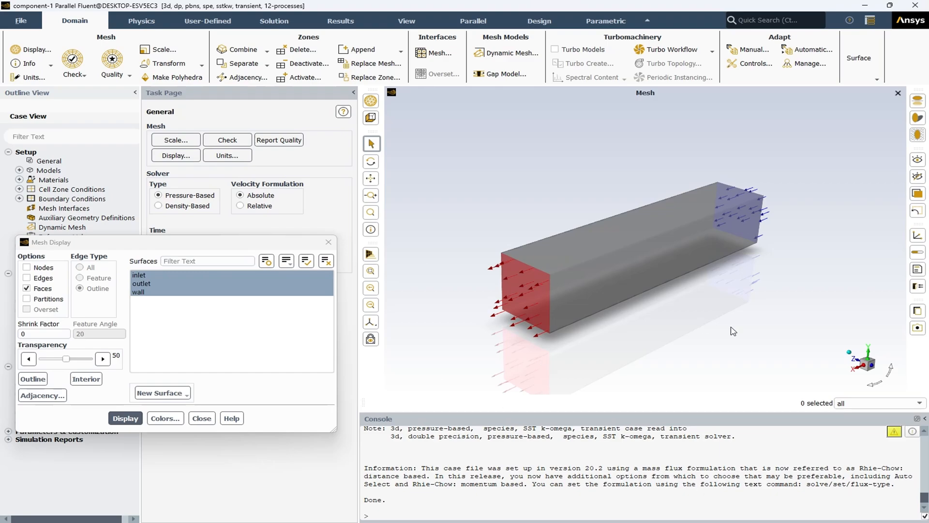
Step: Add edges of type All to the mesh display and redisplay the inlet, outlet and wall surfaces
left_click(26, 278)
left_click(140, 418)
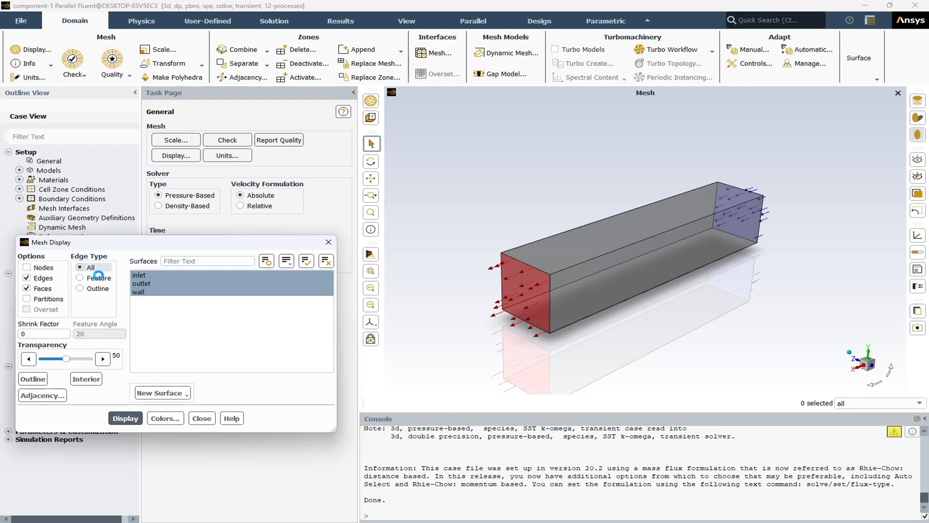
left_click(80, 267)
left_click(138, 419)
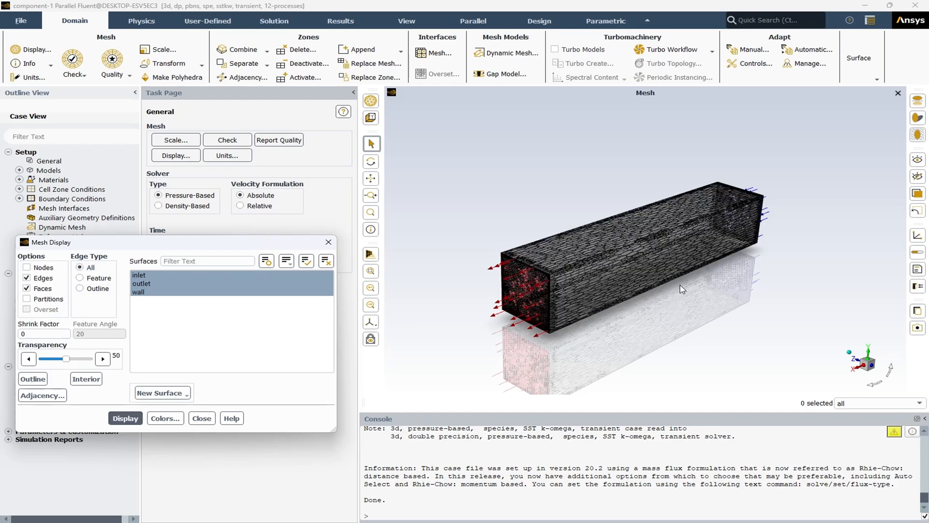
left_click_drag(639, 218, 590, 274)
scroll(589, 273, "up", 10)
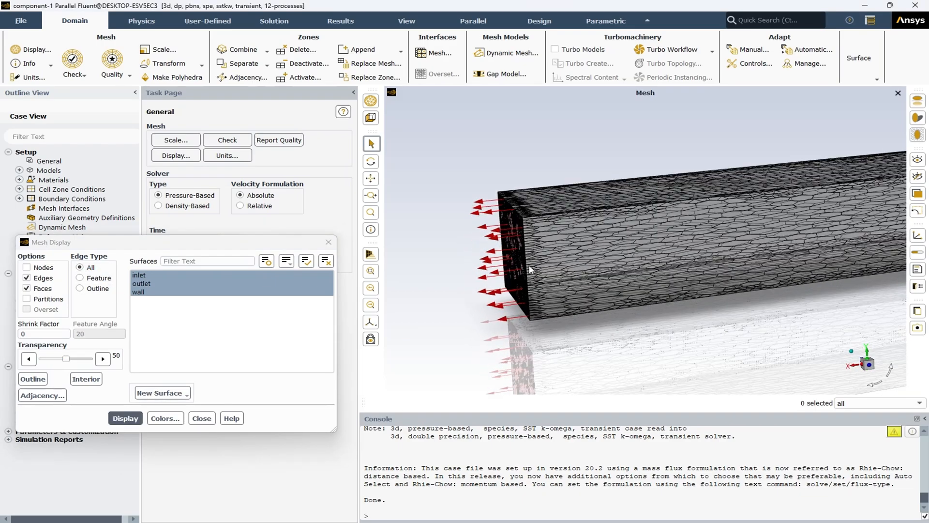
scroll(570, 261, "down", 10)
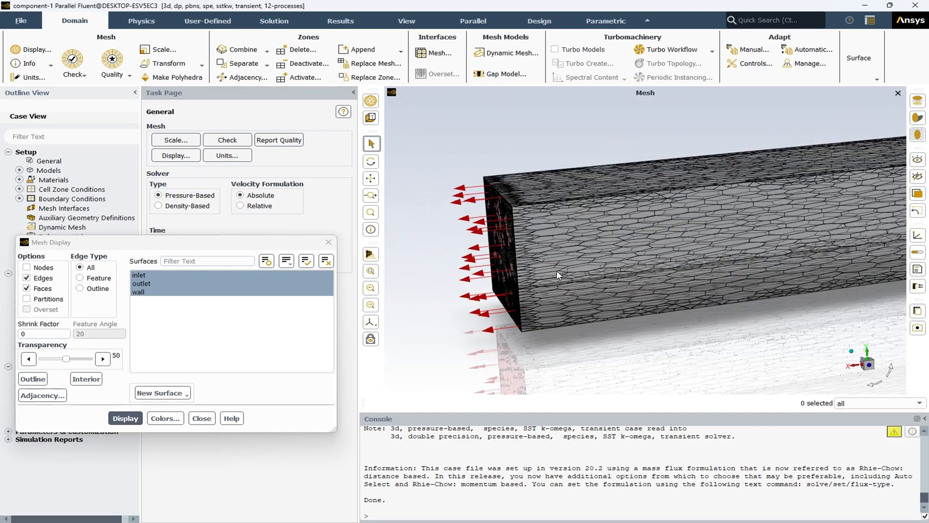
left_click_drag(556, 270, 638, 271)
scroll(638, 271, "down", 1)
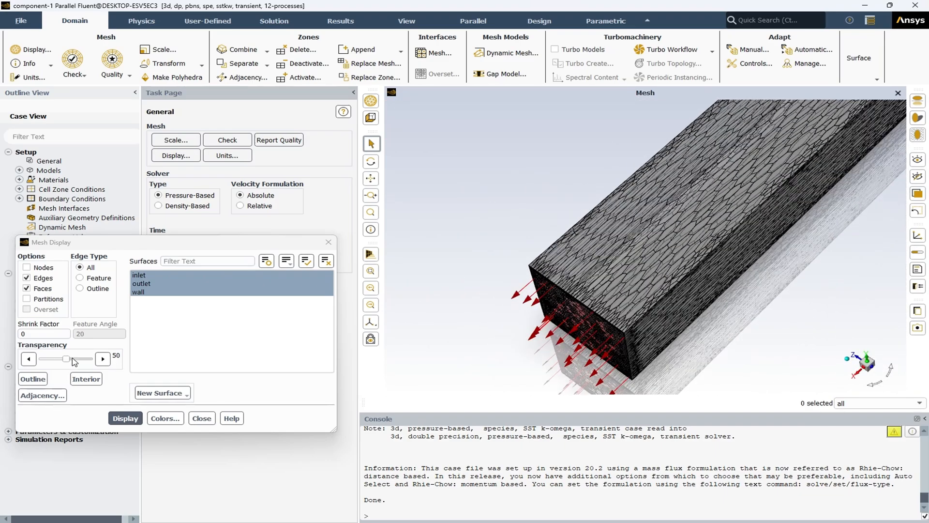
Step: Set the mesh display transparency to 0 and redisplay the duct mesh
left_click_drag(67, 359, 42, 359)
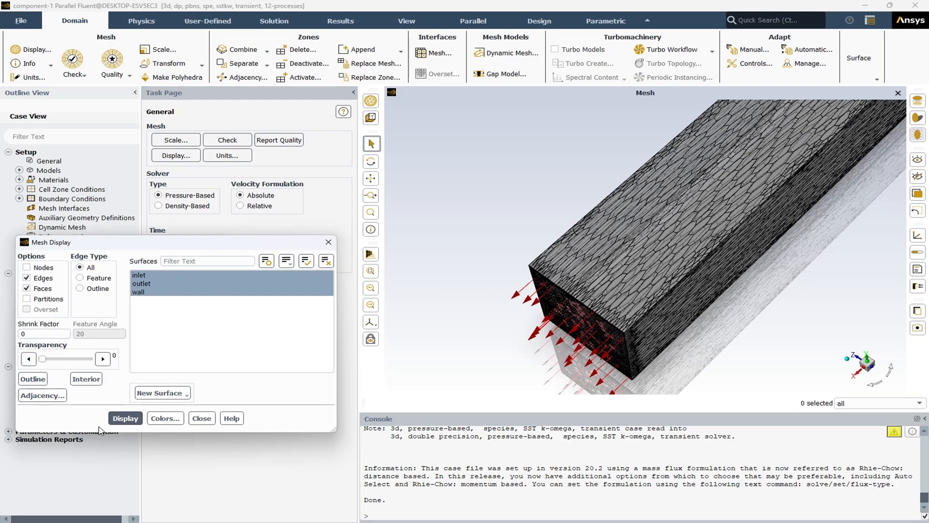
left_click(127, 418)
mouse_move(714, 284)
left_mouse_down()
mouse_move(743, 195)
mouse_move(715, 276)
left_mouse_up()
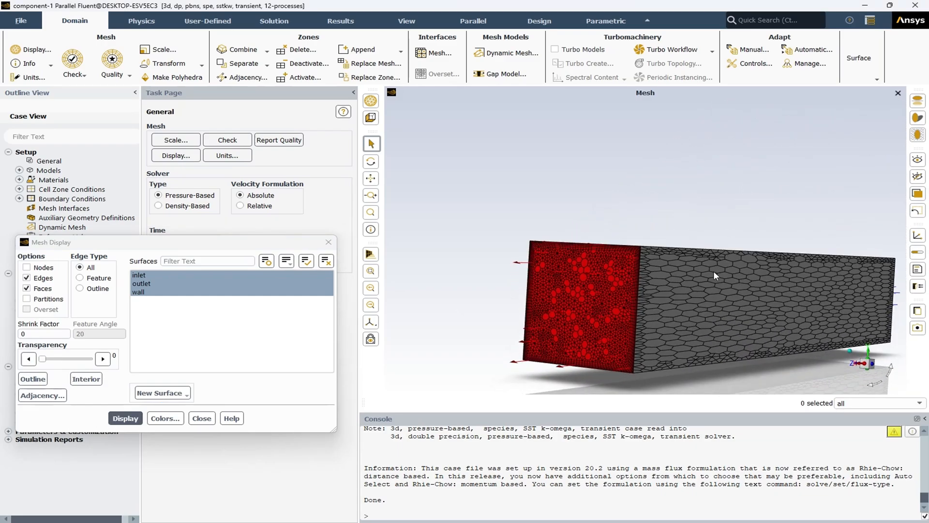
Step: Examine the cell shapes and near-wall layers on the outlet face up close, and close the mesh display settings
scroll(559, 326, "up", 5)
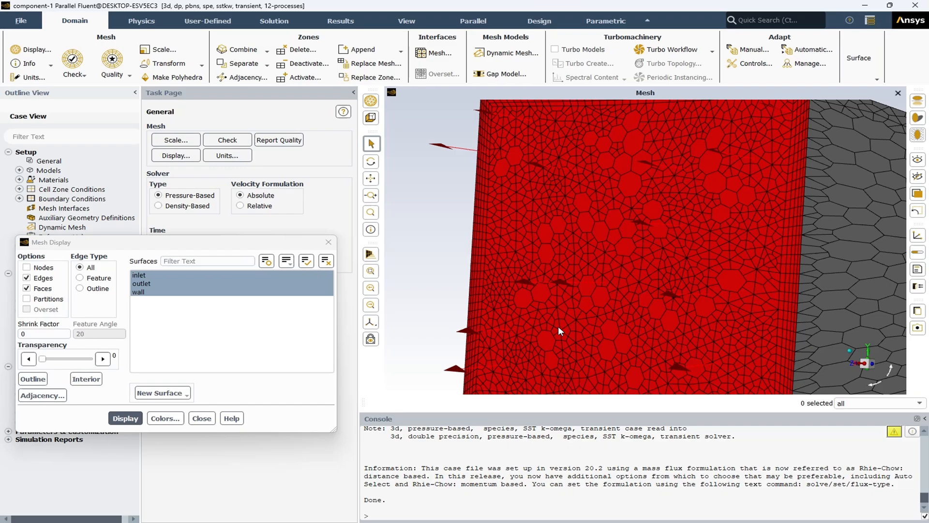
scroll(658, 277, "up", 3)
scroll(658, 274, "down", 5)
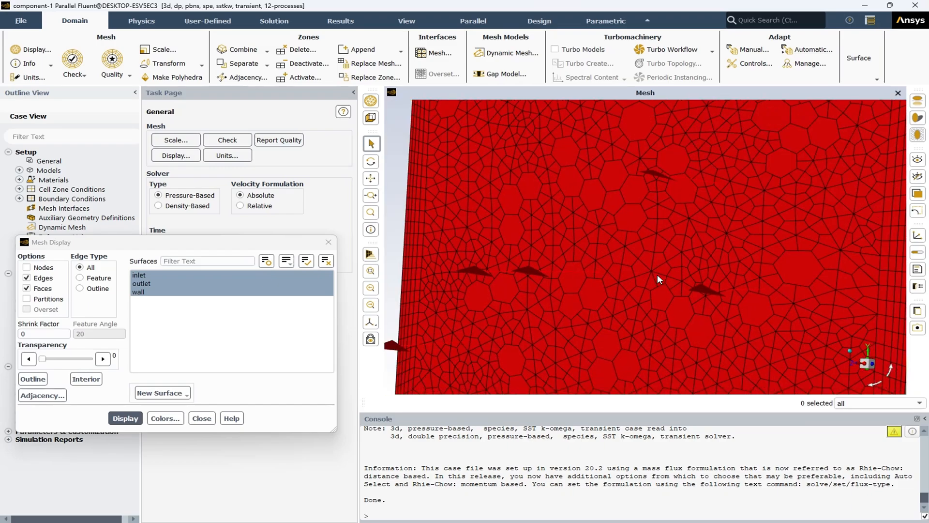
scroll(657, 274, "down", 2)
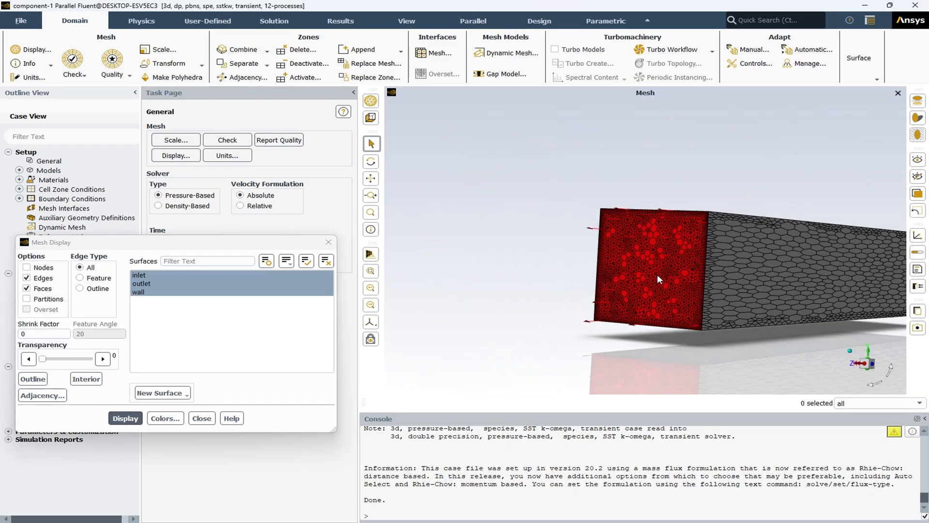
scroll(620, 290, "down", 2)
left_click_drag(717, 220, 693, 271)
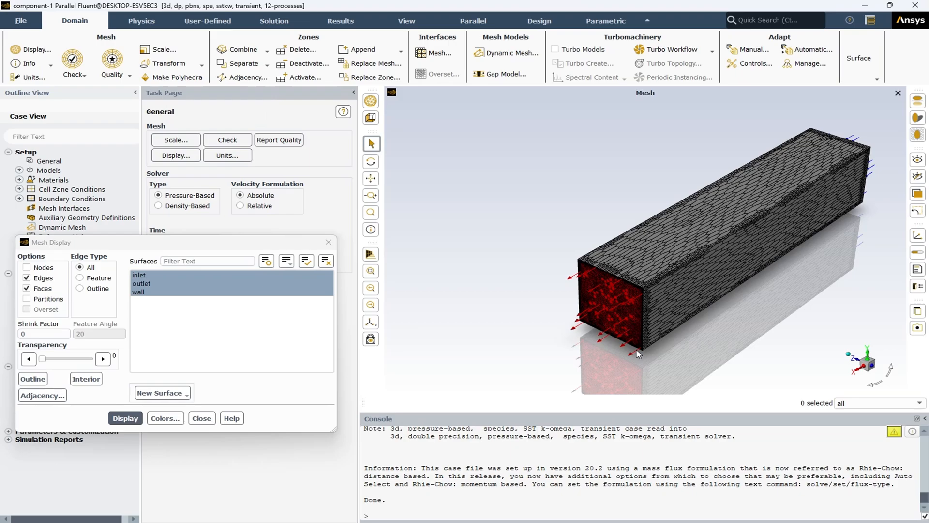
scroll(624, 331, "up", 10)
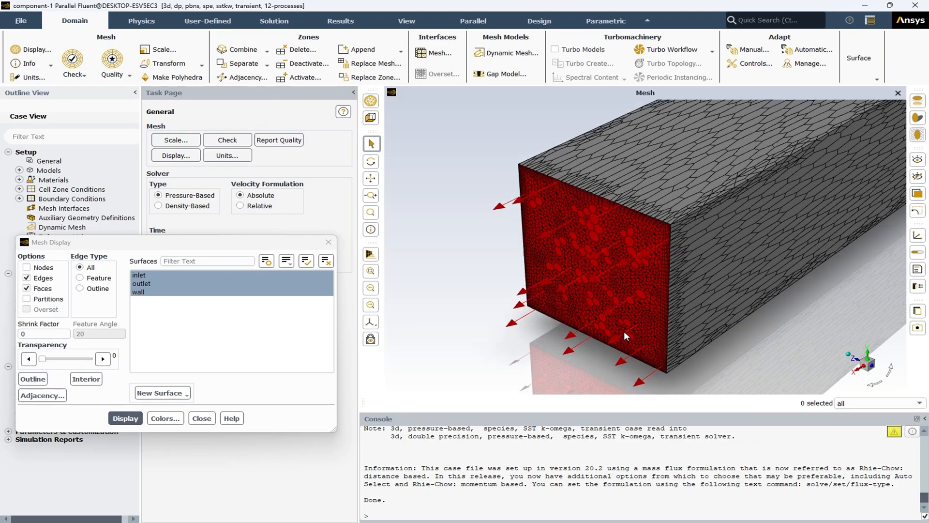
scroll(624, 331, "up", 2)
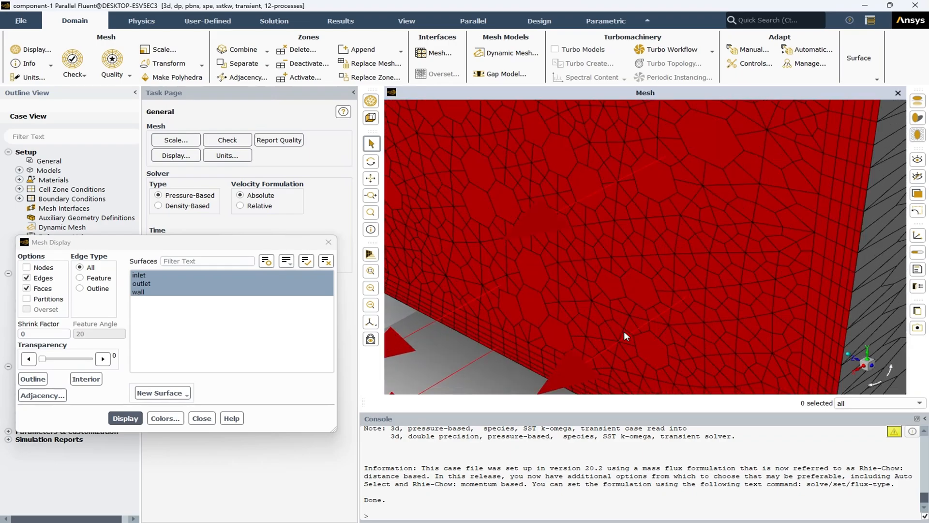
scroll(623, 331, "down", 10)
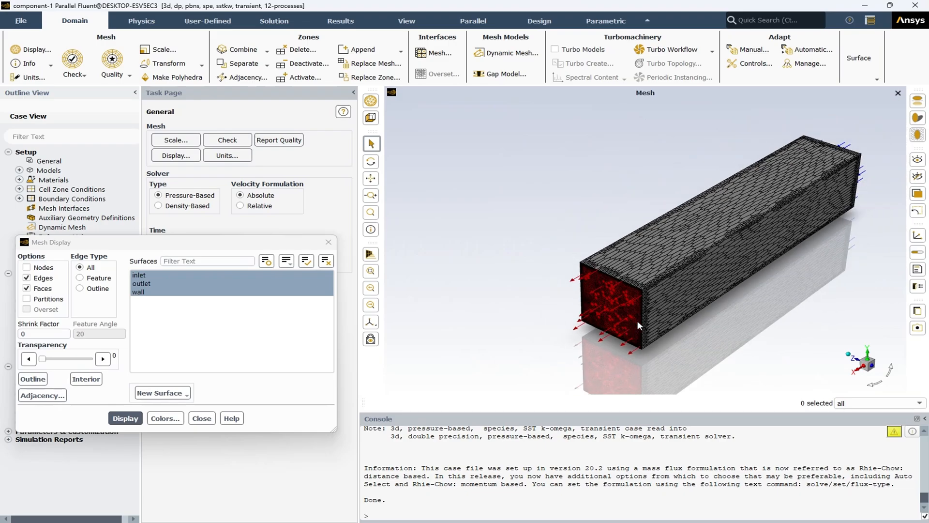
left_click(201, 418)
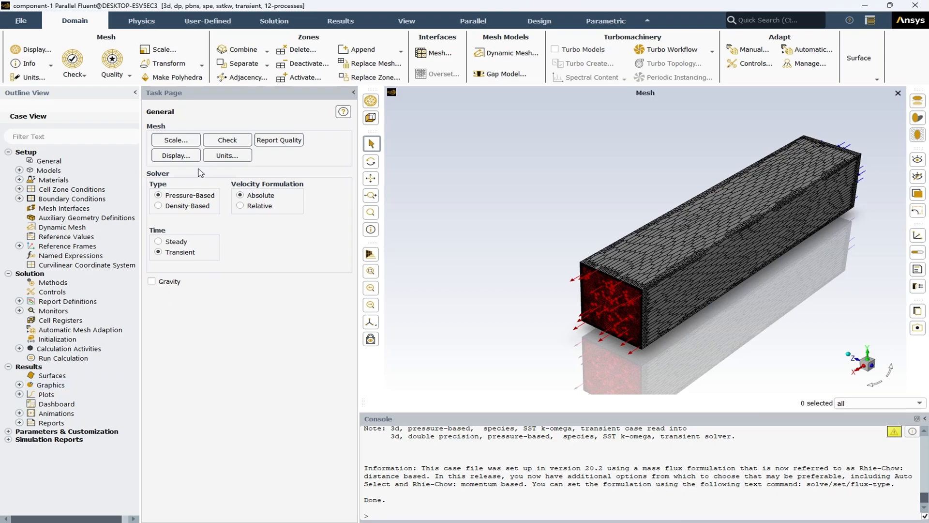
Step: Run a mesh check and review the domain extents and the volume and face area statistics in the console
left_click(218, 140)
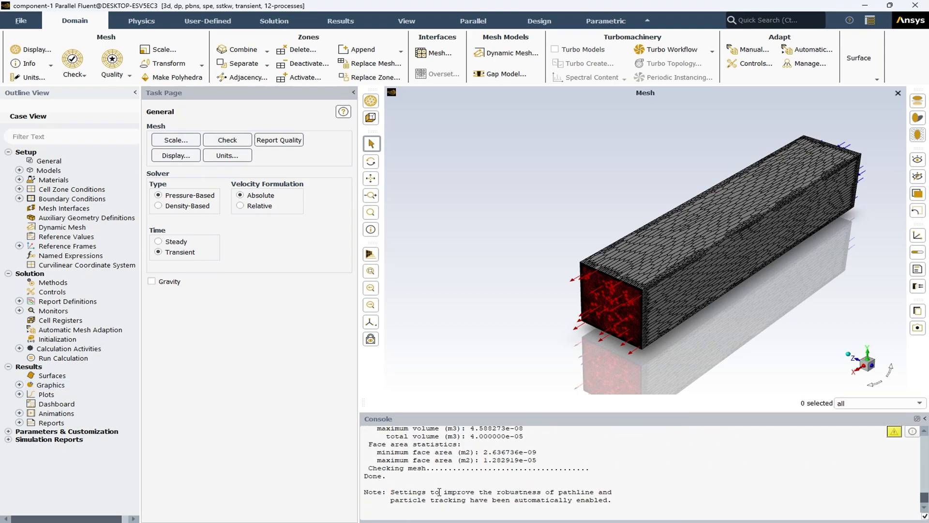
left_click_drag(388, 475, 364, 476)
left_click(385, 483)
scroll(411, 488, "up", 3)
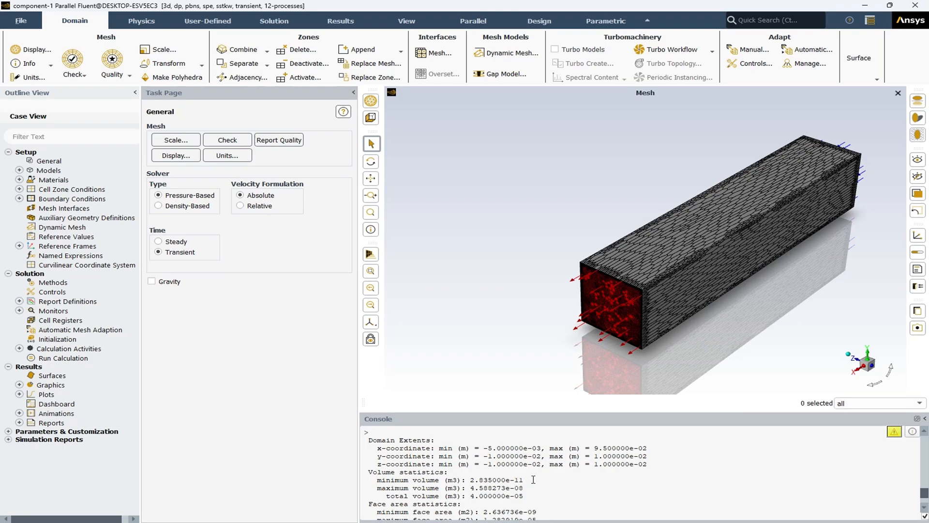
Step: Review the minimum volume and the rest of the mesh check output, and report the mesh quality
left_click_drag(525, 479, 468, 480)
left_click(469, 480)
scroll(496, 460, "down", 3)
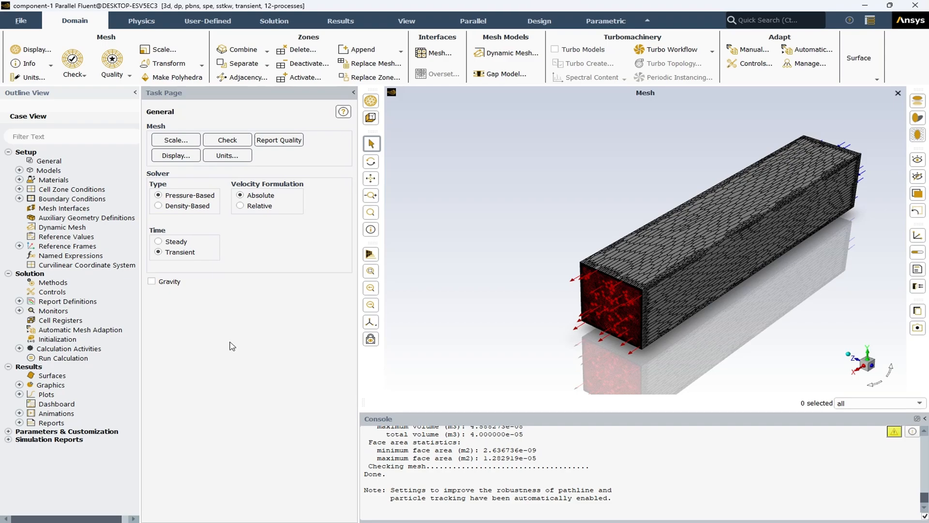
left_click(284, 138)
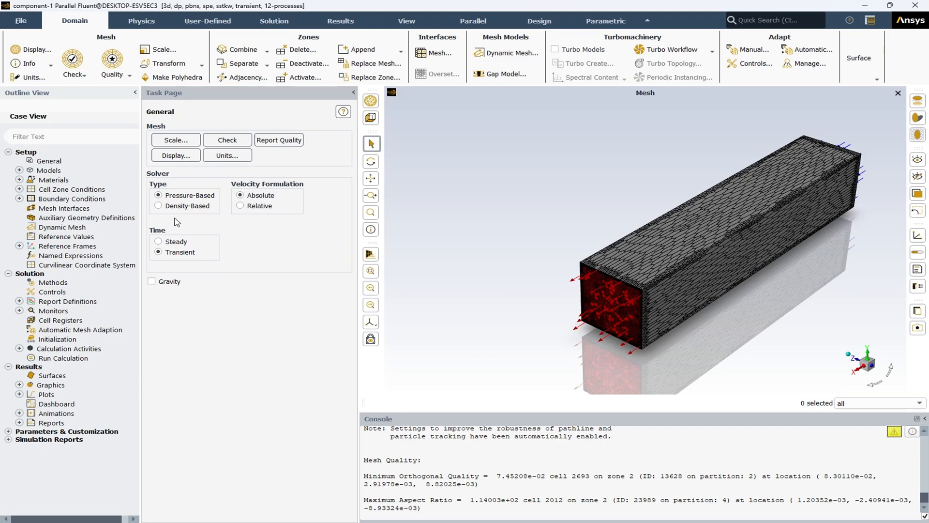
Step: Open the list of physical models and check that the energy equation is enabled, accepting its settings
double_click(48, 171)
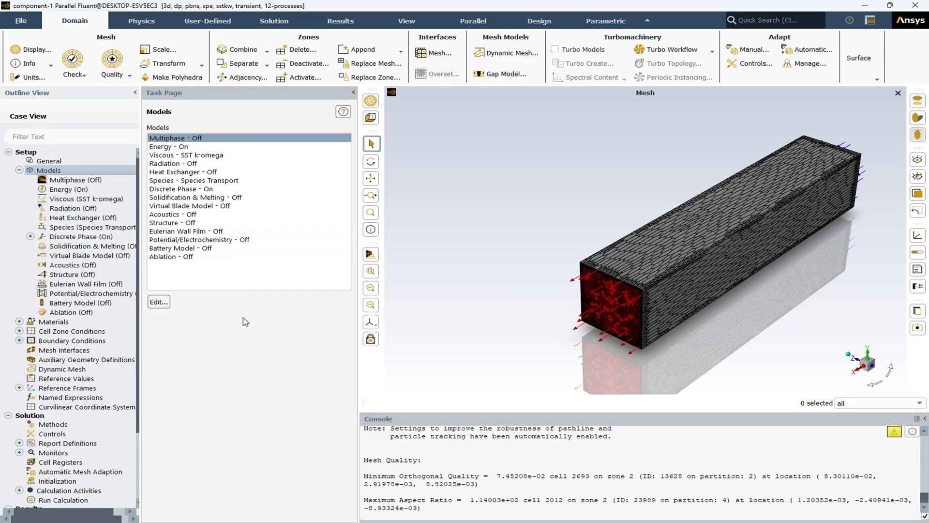
left_click(164, 146)
left_click(169, 301)
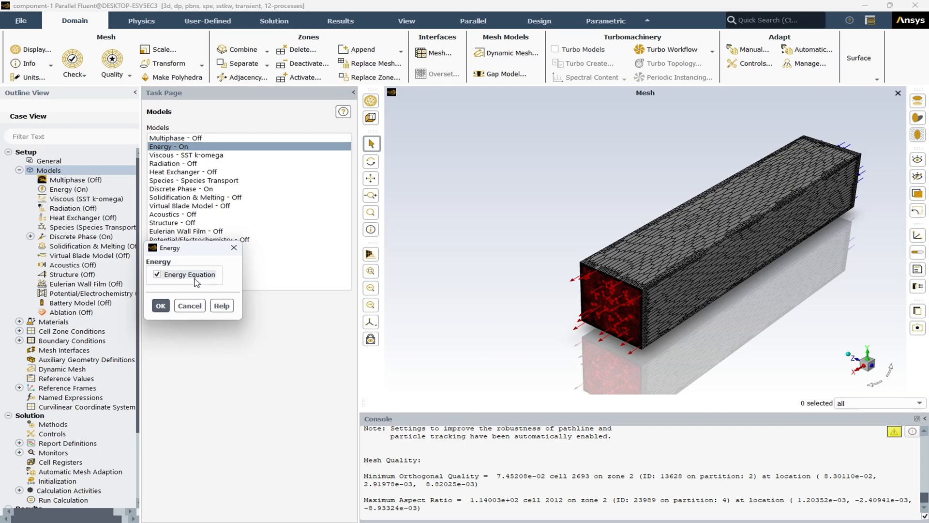
left_click(165, 310)
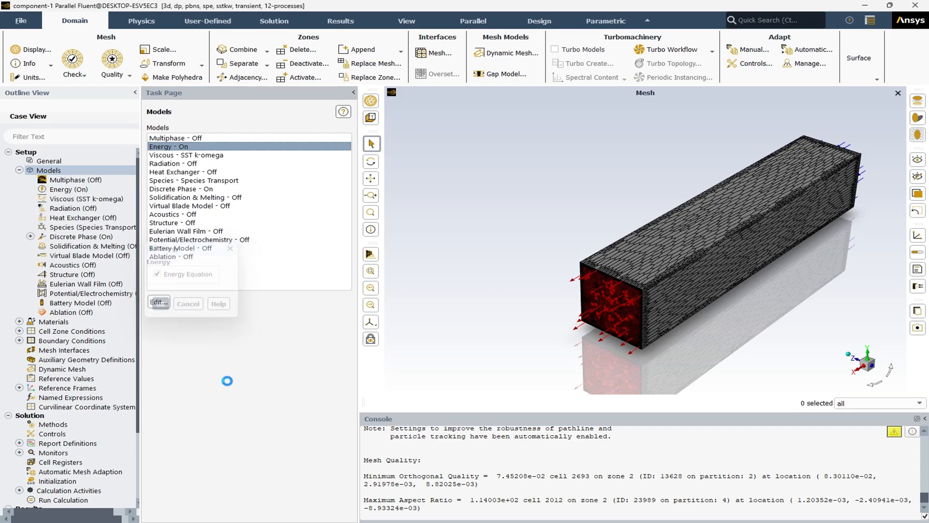
Step: Review the viscous model settings, including the k-omega variant, near-wall treatment and production options, and accept them
left_click(173, 157)
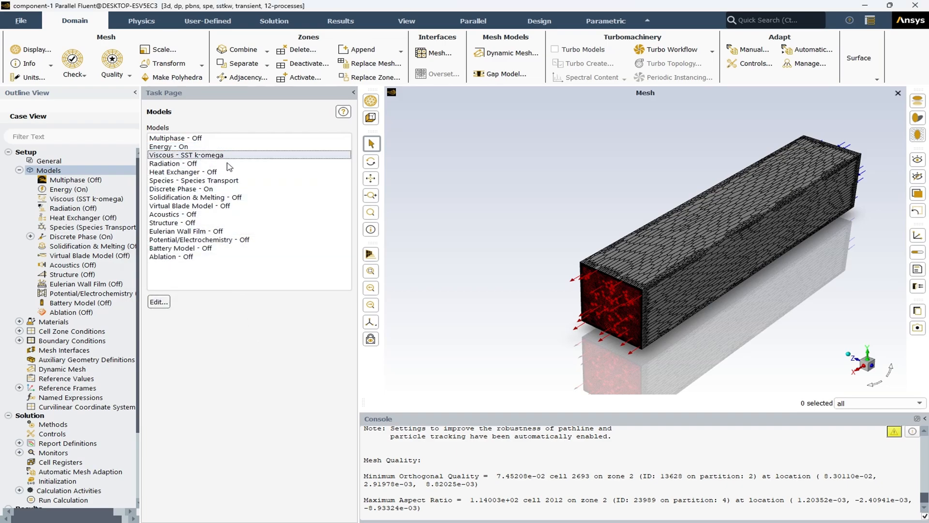
left_click(159, 302)
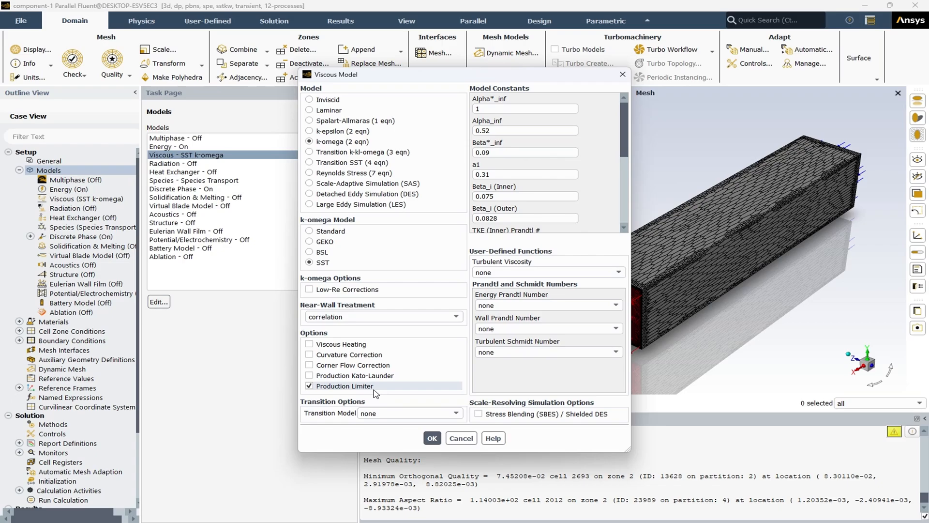
left_click(432, 439)
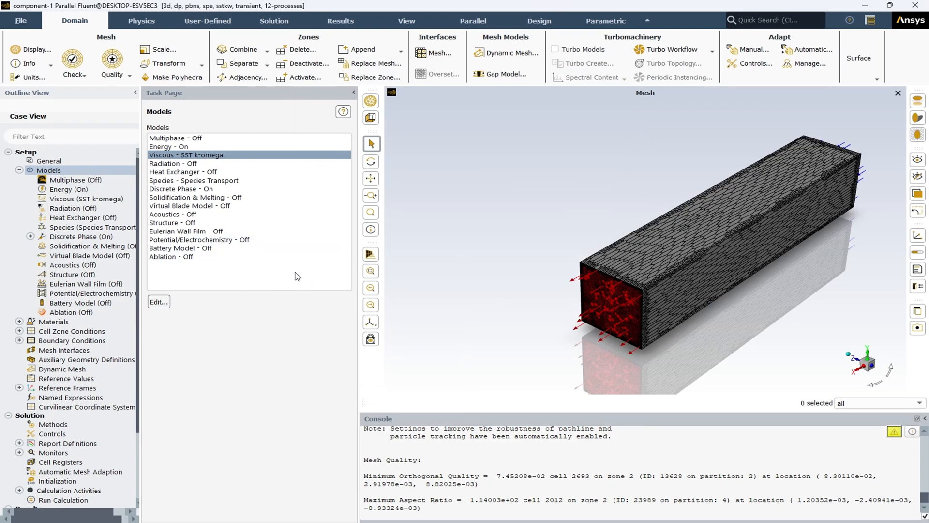
Step: Open the species model settings and check the available mixture materials, keeping fuel-oil-air selected
left_click(173, 181)
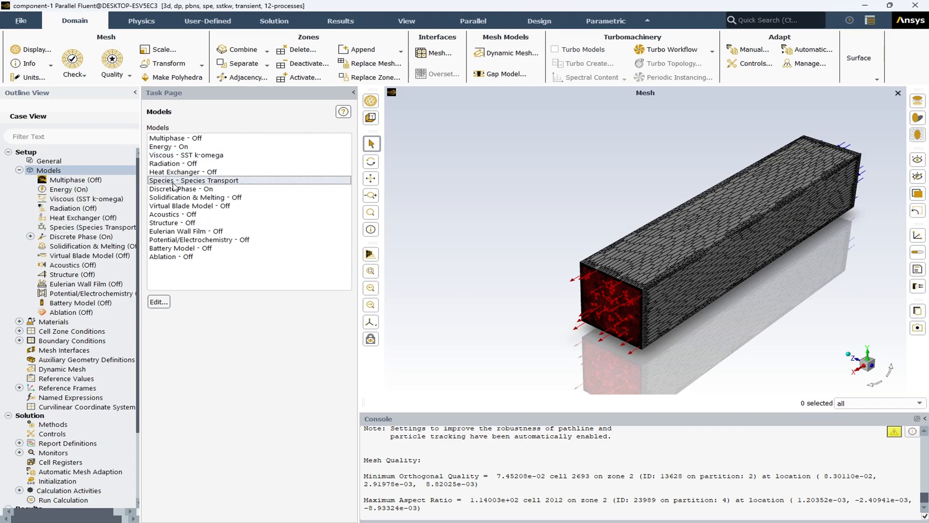
left_click(160, 302)
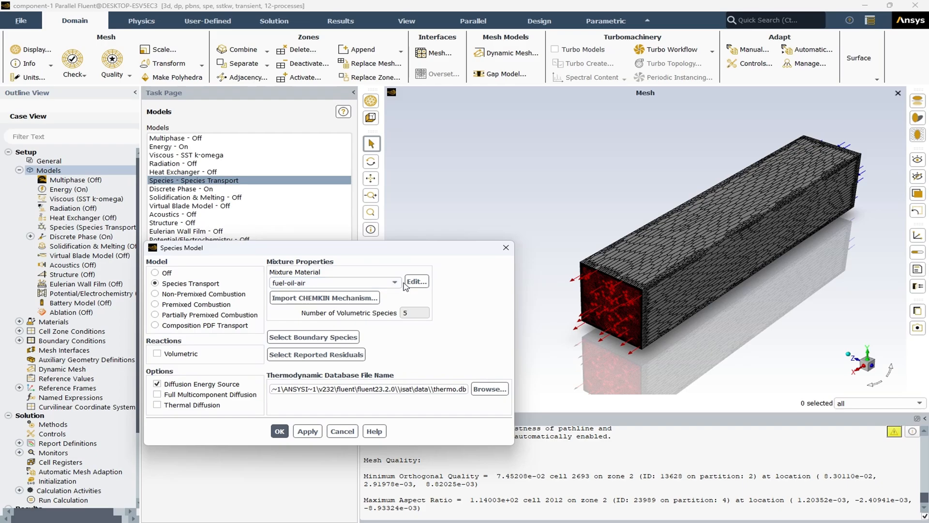
left_click(299, 285)
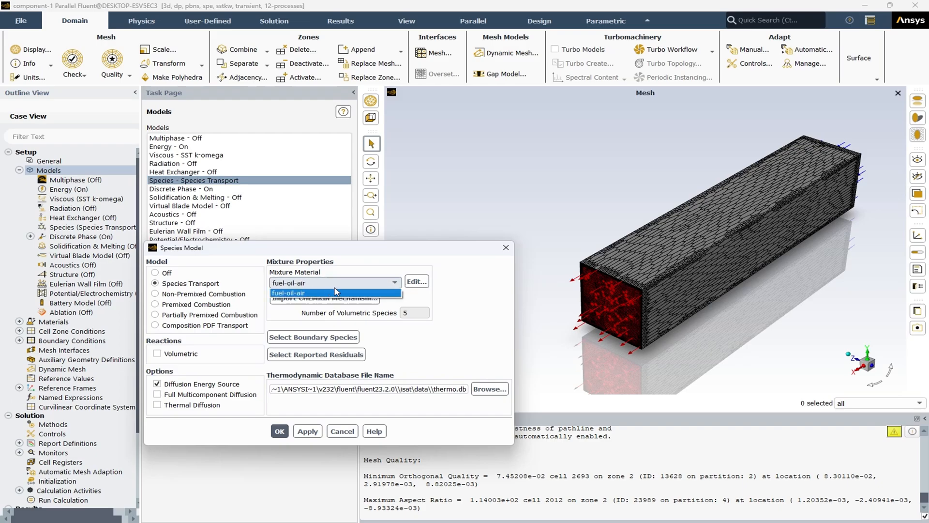
left_click(271, 291)
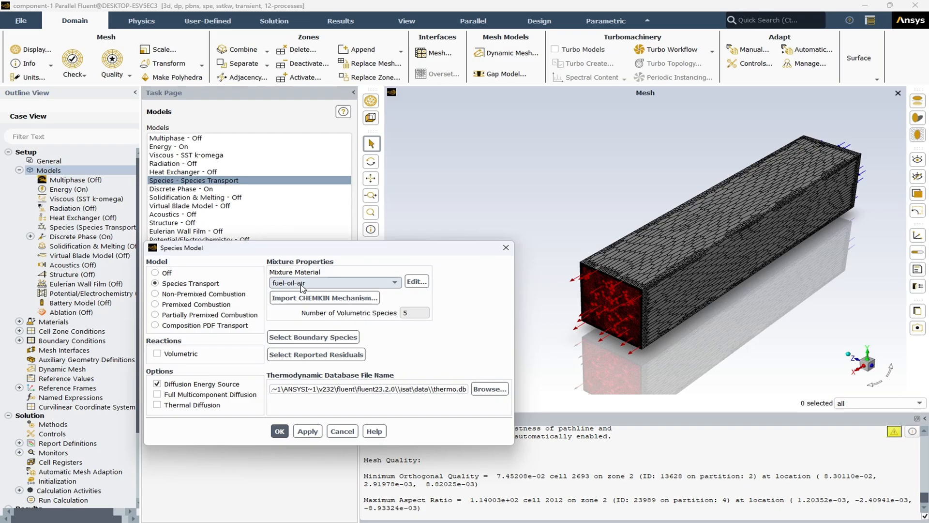
Step: Inspect the species list and material properties of the fuel-oil-air mixture, and accept the species model settings
left_click(417, 281)
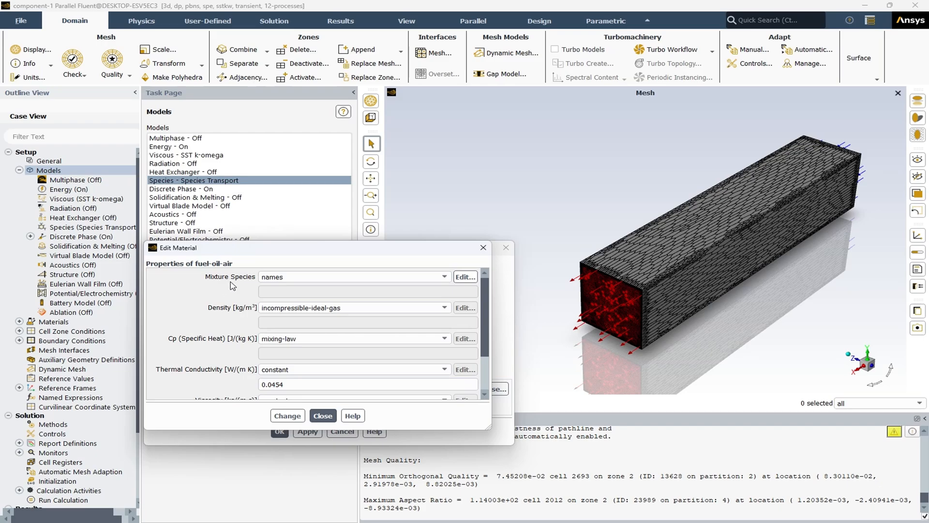
left_click(464, 277)
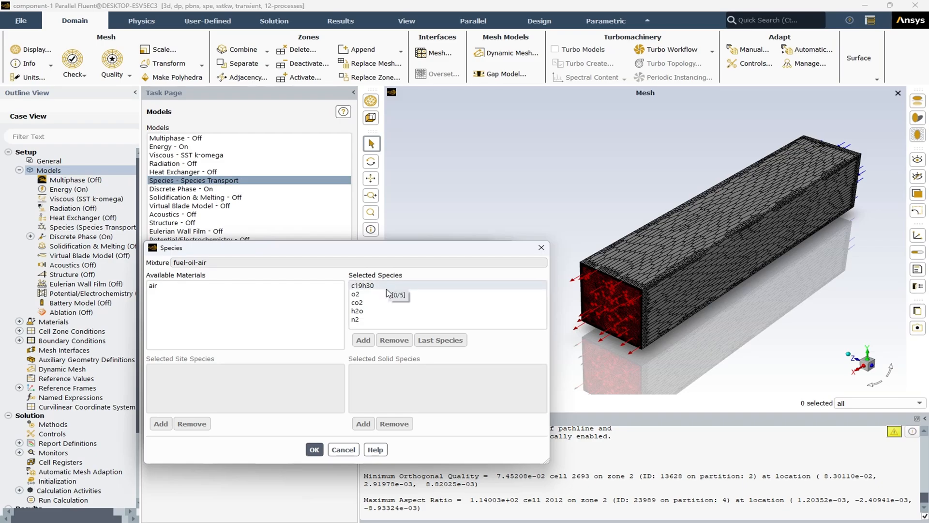
left_click(368, 321)
left_click(368, 311)
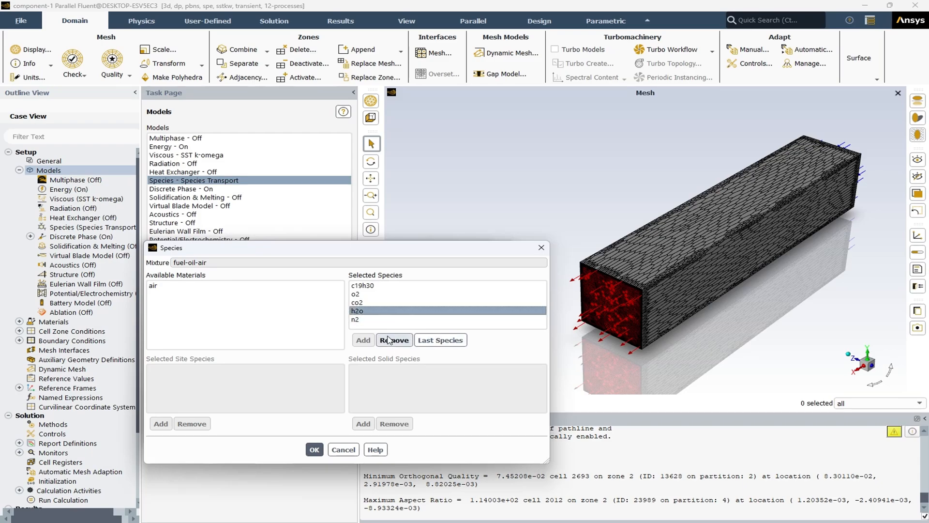
left_click(365, 321)
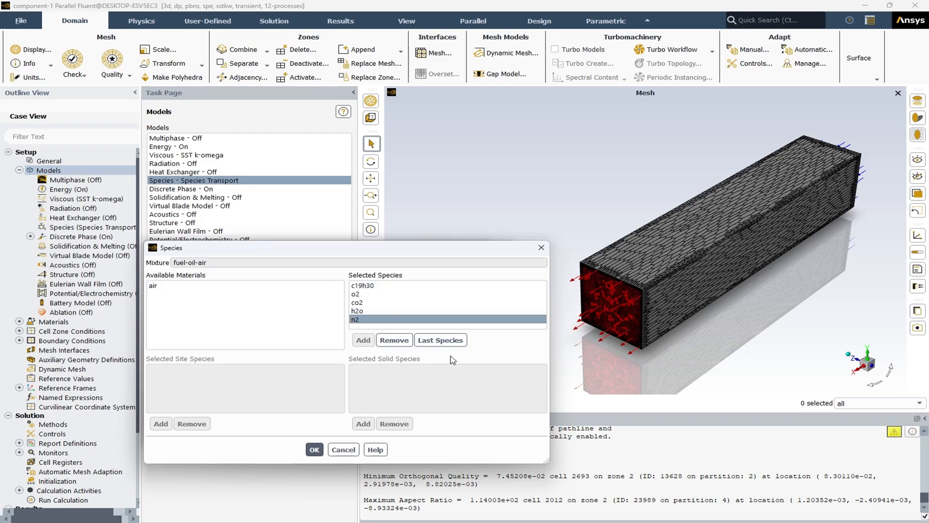
left_click(318, 453)
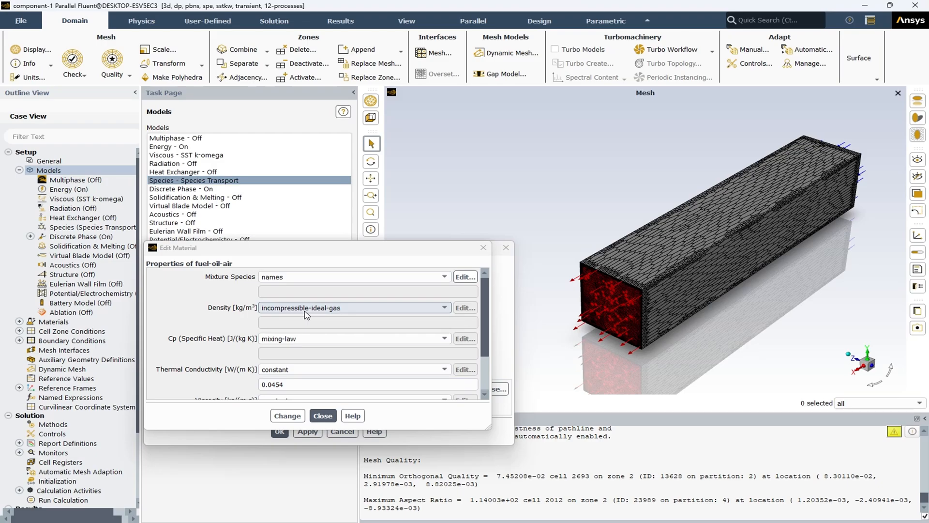
left_click(318, 414)
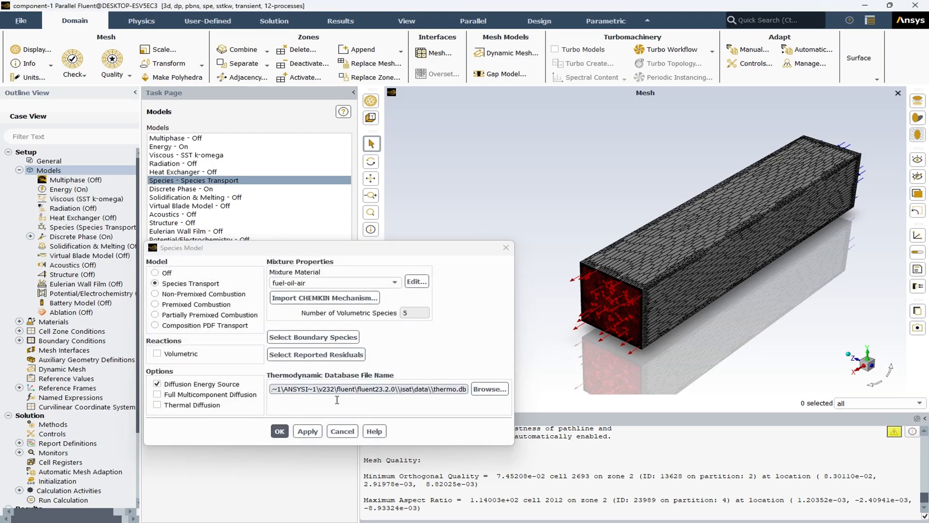
left_click(280, 430)
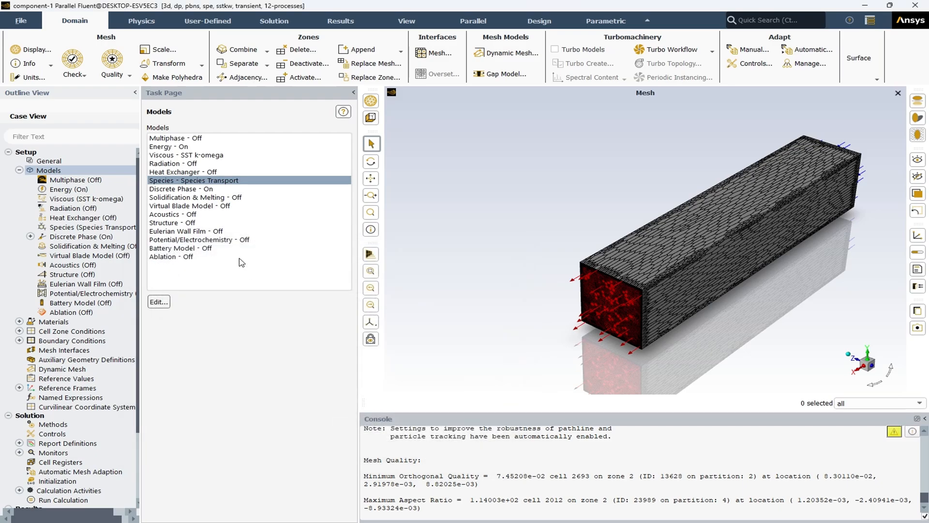
Step: Open the discrete phase model settings and bring up the properties of injection-0
left_click(170, 191)
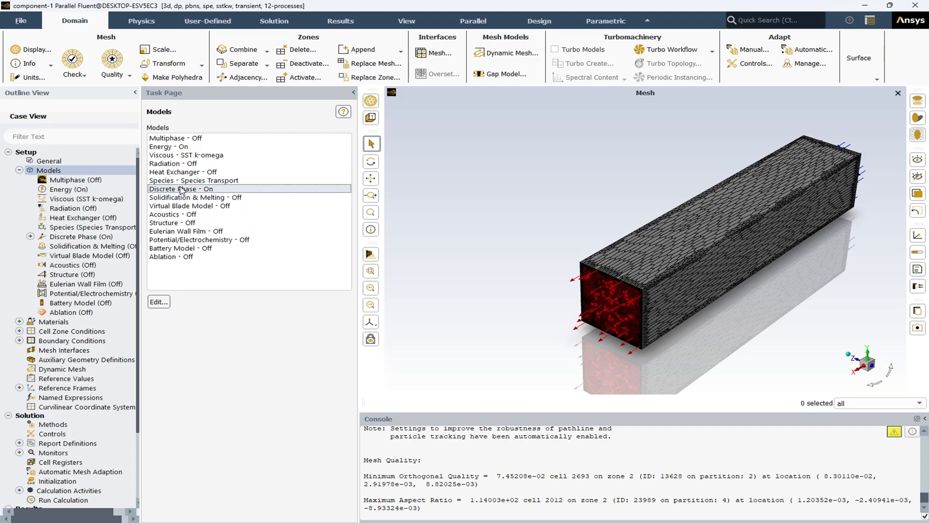
double_click(168, 188)
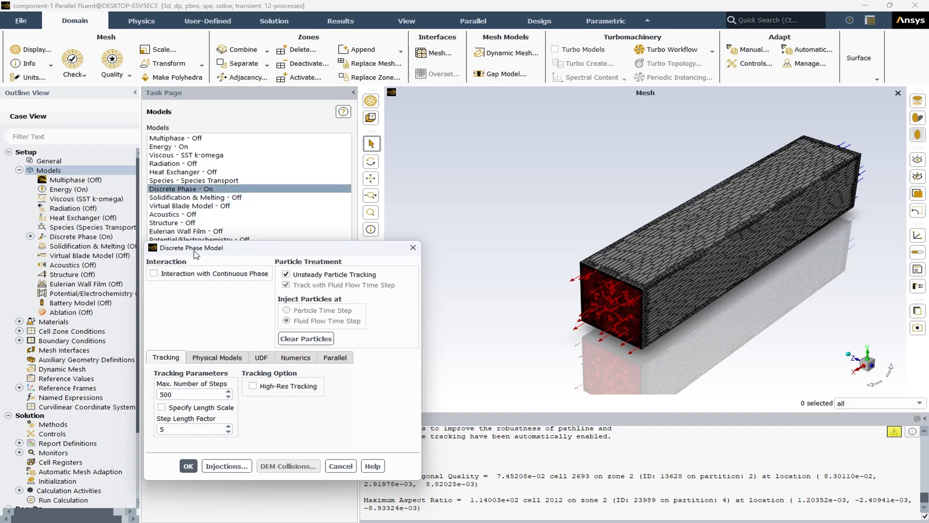
left_click(227, 467)
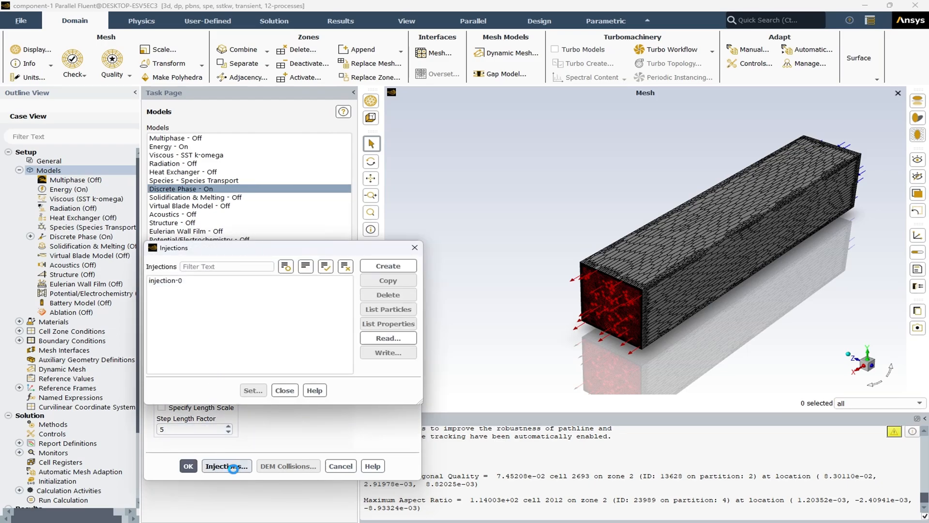
left_click(168, 286)
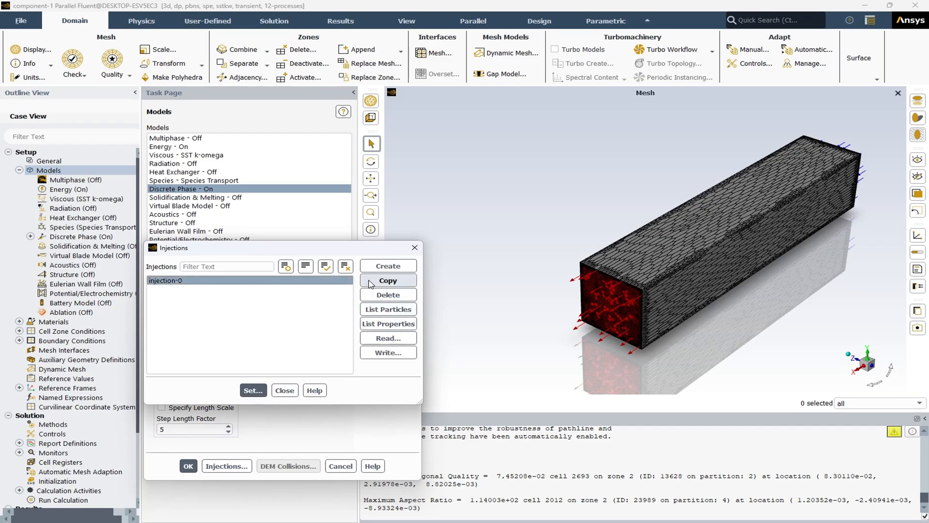
left_click(252, 391)
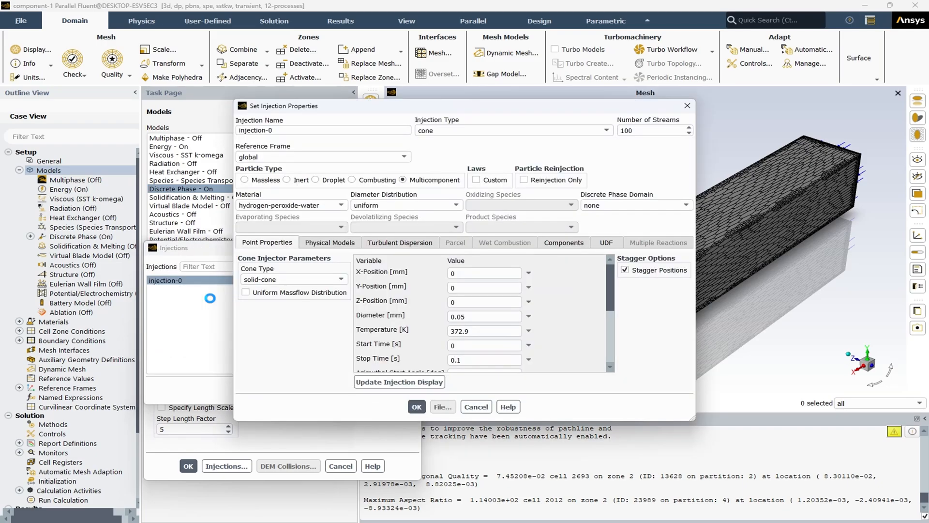
left_click_drag(472, 112, 433, 112)
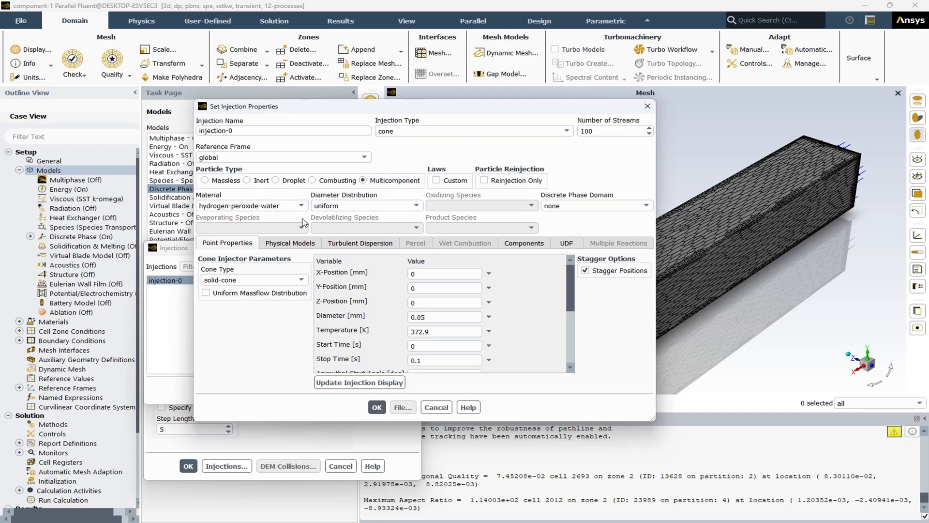
Step: Check the material and cone type options of injection-0, keeping hydrogen-peroxide-water and solid-cone
left_click(251, 208)
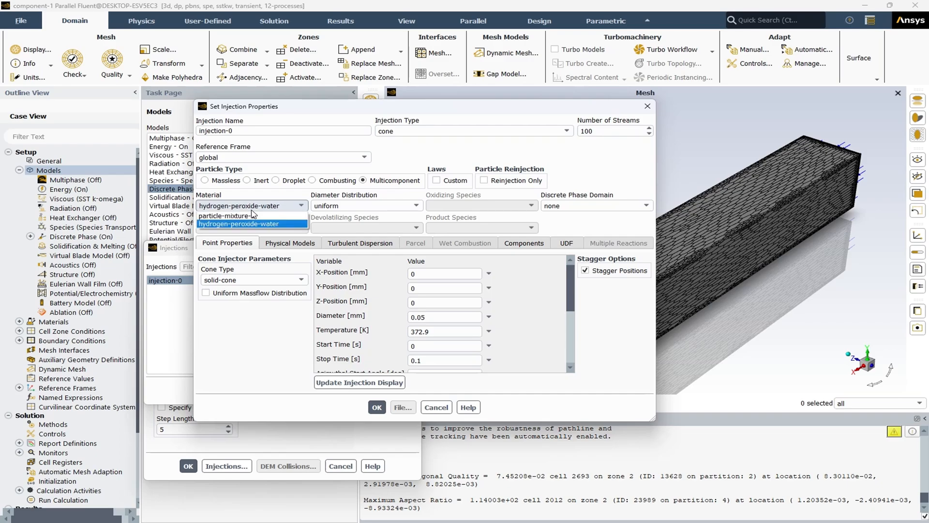
left_click(277, 208)
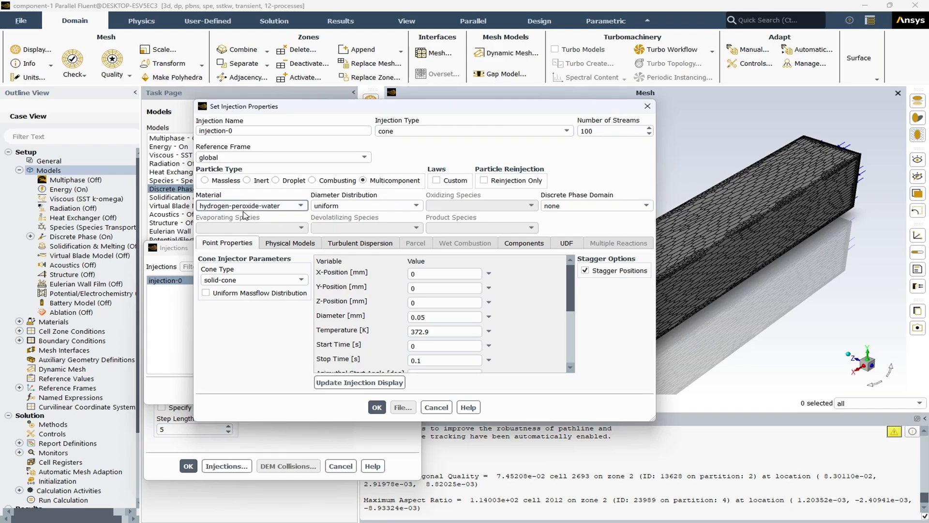
left_click(259, 279)
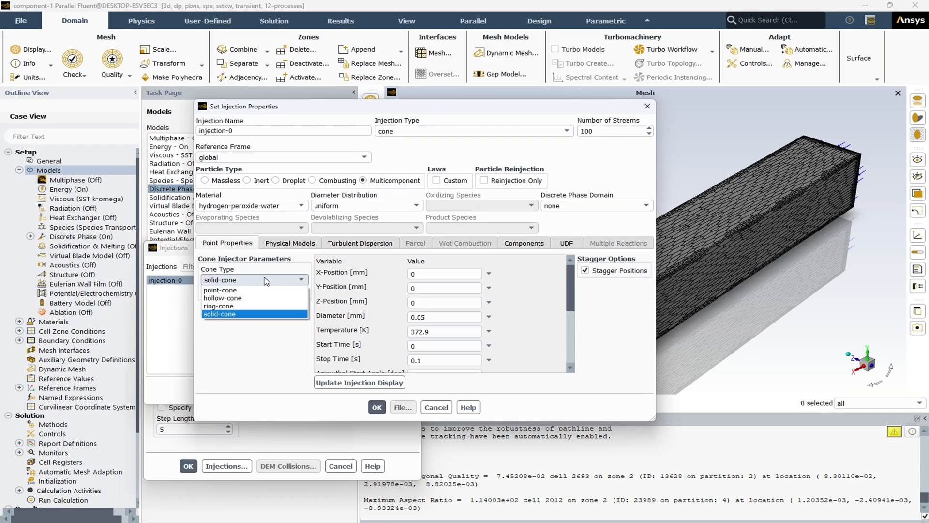
left_click(256, 351)
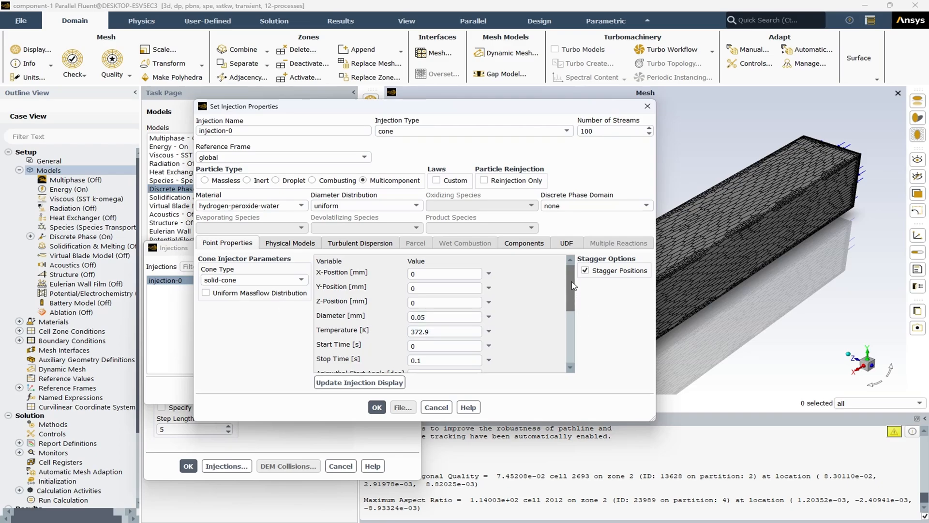
Step: Review the point properties of injection-0 down to the total flow rate, and close the injection and discrete phase settings
left_click_drag(574, 286, 574, 291)
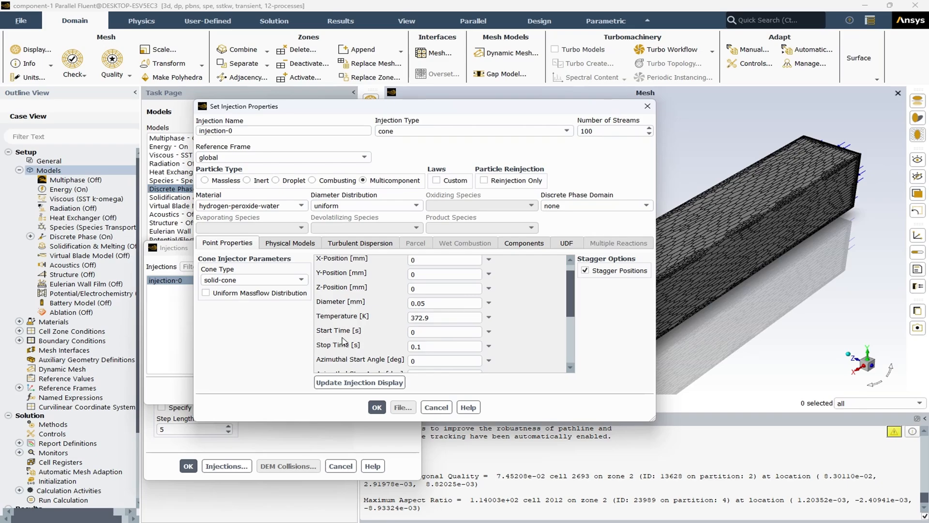
left_click_drag(568, 286, 569, 318)
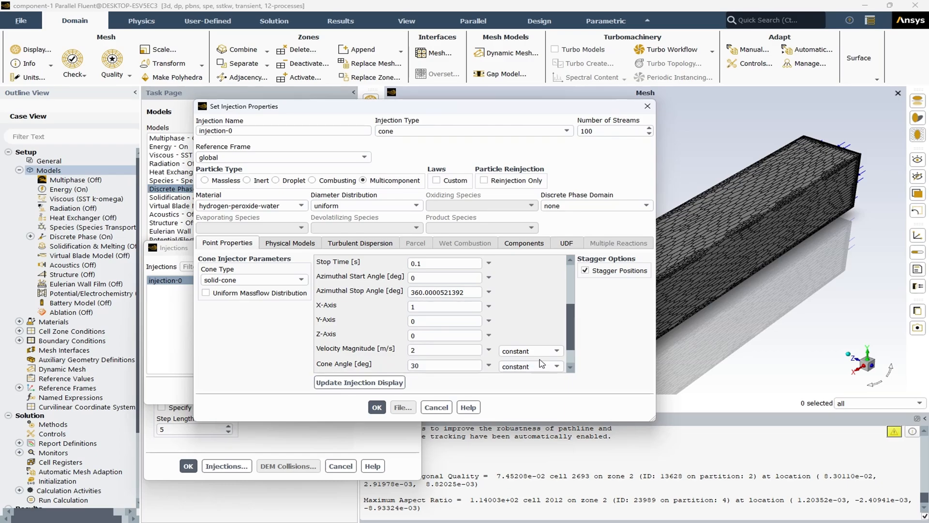
left_click_drag(571, 329, 571, 372)
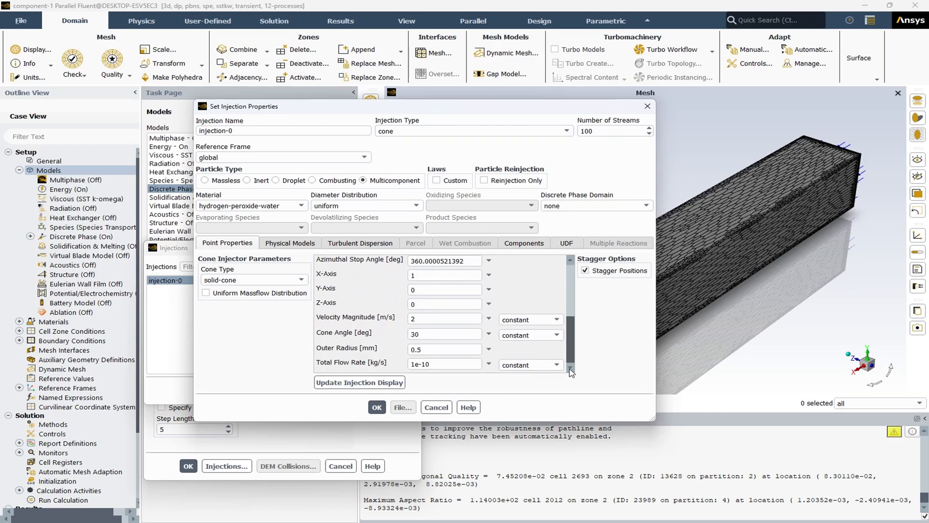
left_click(377, 407)
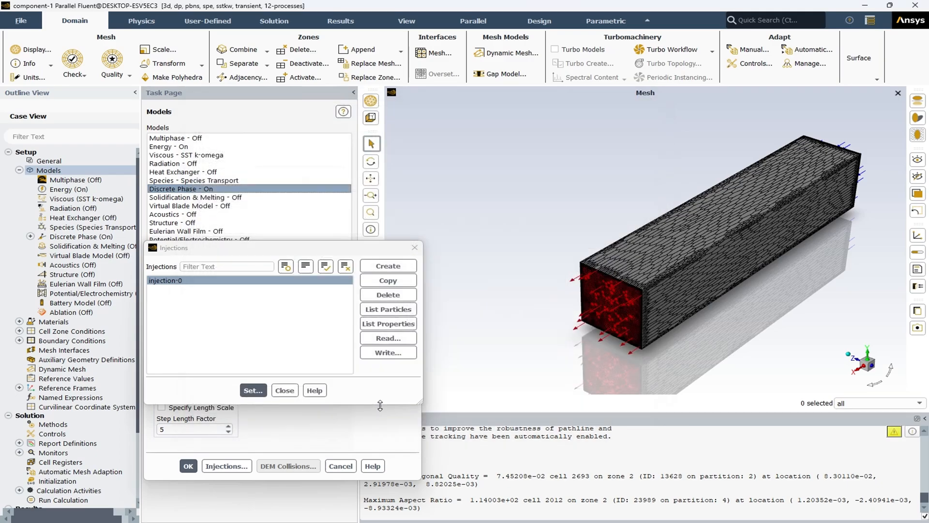
left_click(286, 391)
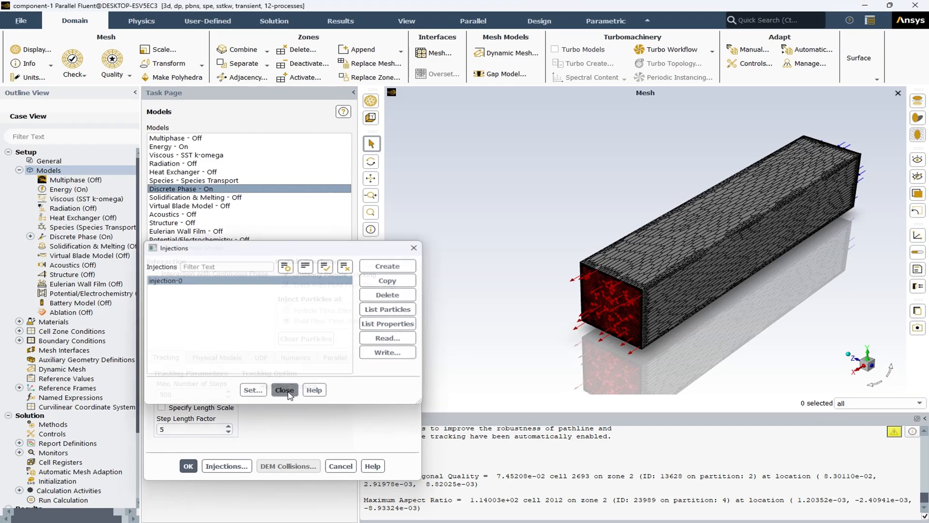
left_click(340, 466)
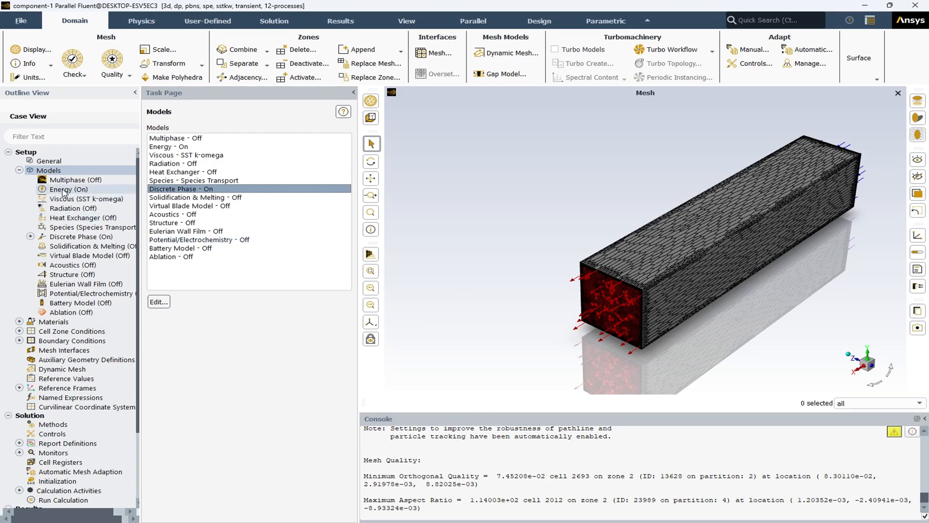
Step: Open the materials list and look through its fluid and solid entries, including air and aluminum
left_click(20, 170)
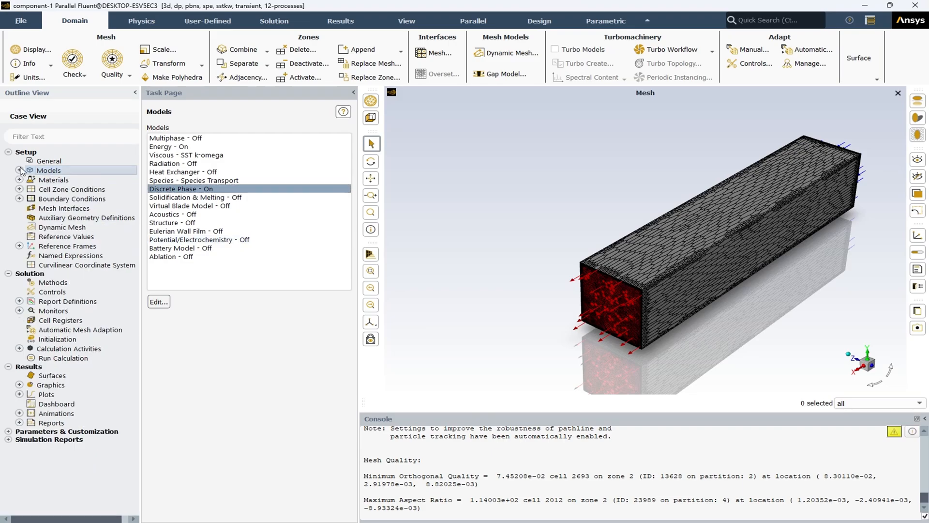
double_click(66, 182)
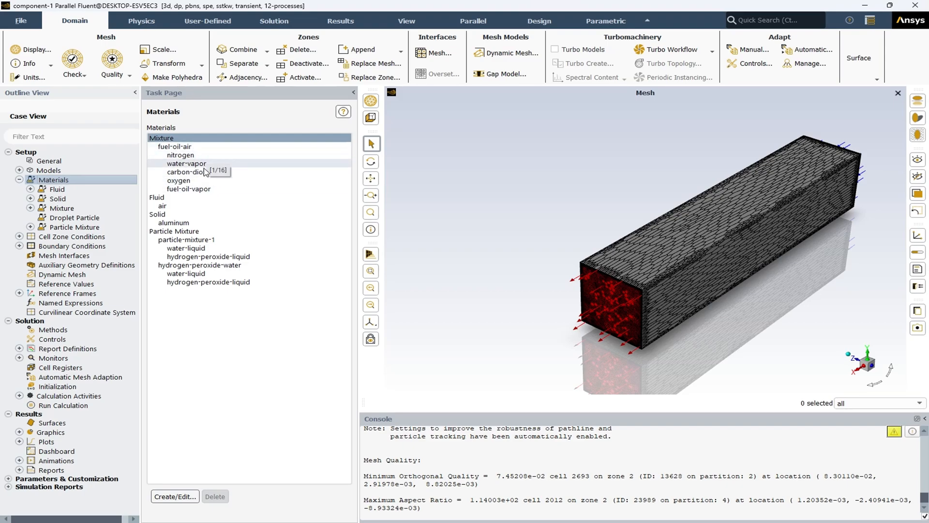
left_click(161, 207)
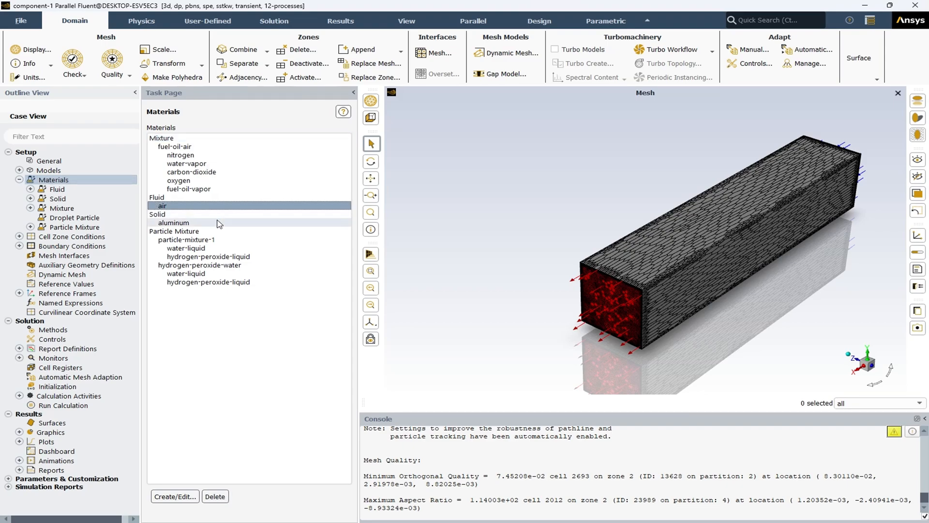
left_click(173, 223)
left_click(155, 216)
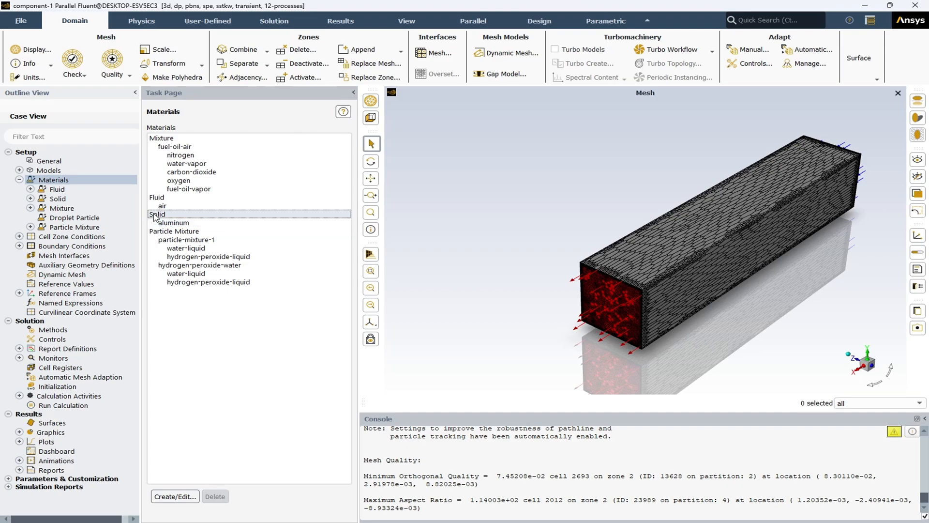
left_click(176, 224)
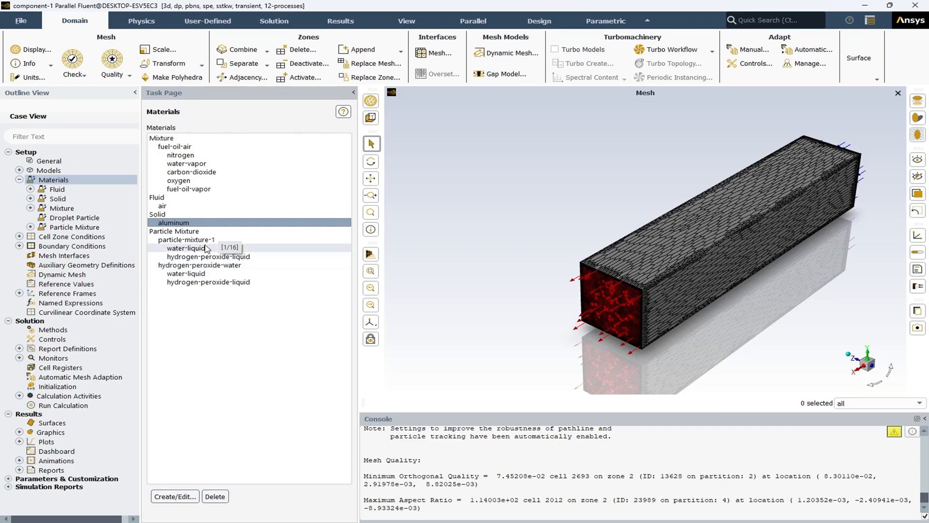
Step: Bring up the material properties of particle-mixture-1 from the particle mixture group
left_click(181, 232)
double_click(179, 233)
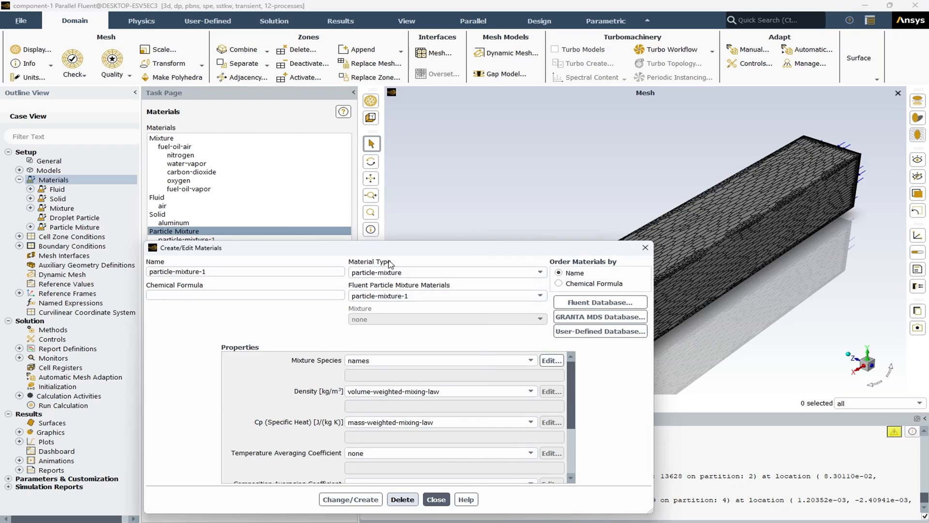
left_click_drag(409, 245, 381, 122)
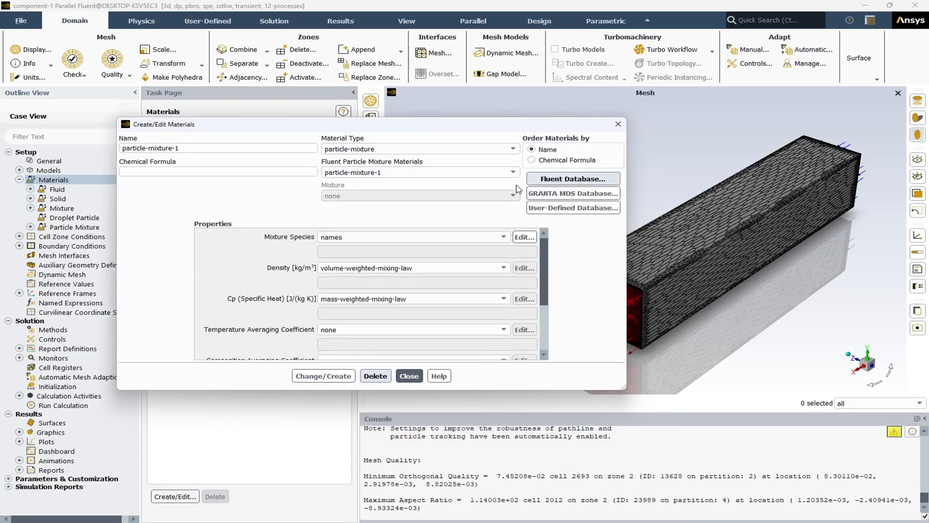
Step: Browse the mixture materials in the Fluent database without copying any, and close the material settings
left_click(577, 180)
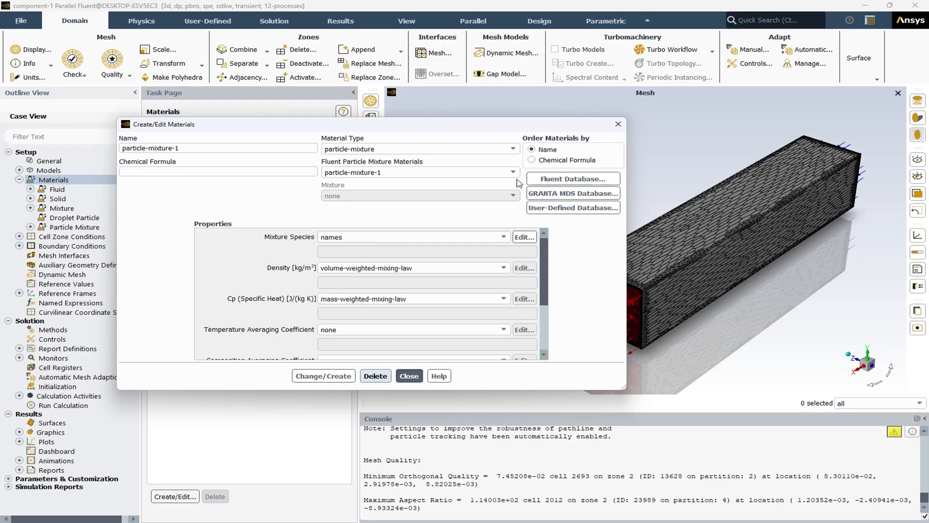
left_click(571, 180)
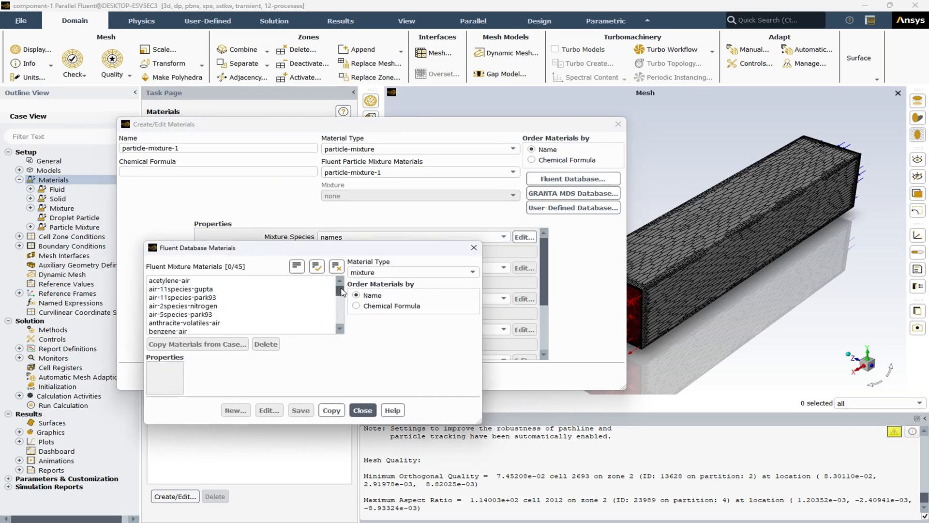
left_click_drag(341, 291, 342, 326)
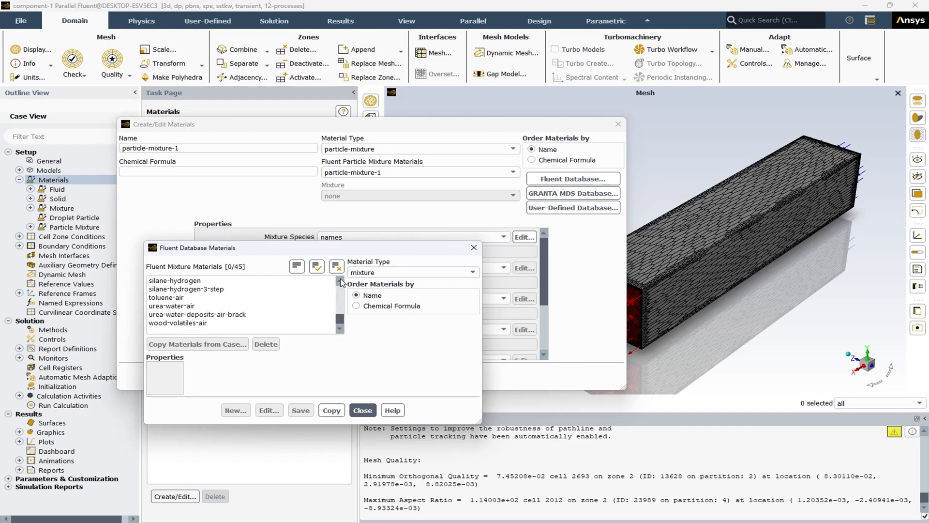
left_click_drag(341, 282, 342, 283)
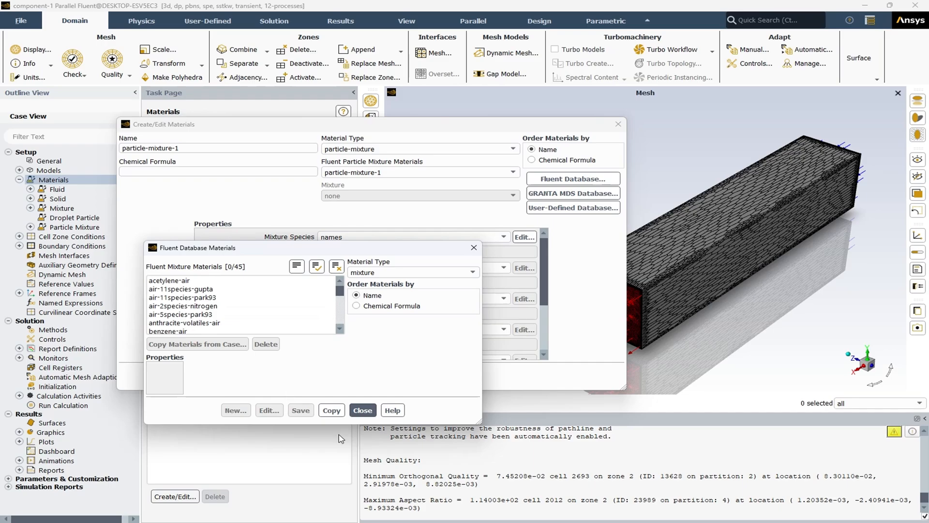
left_click(355, 413)
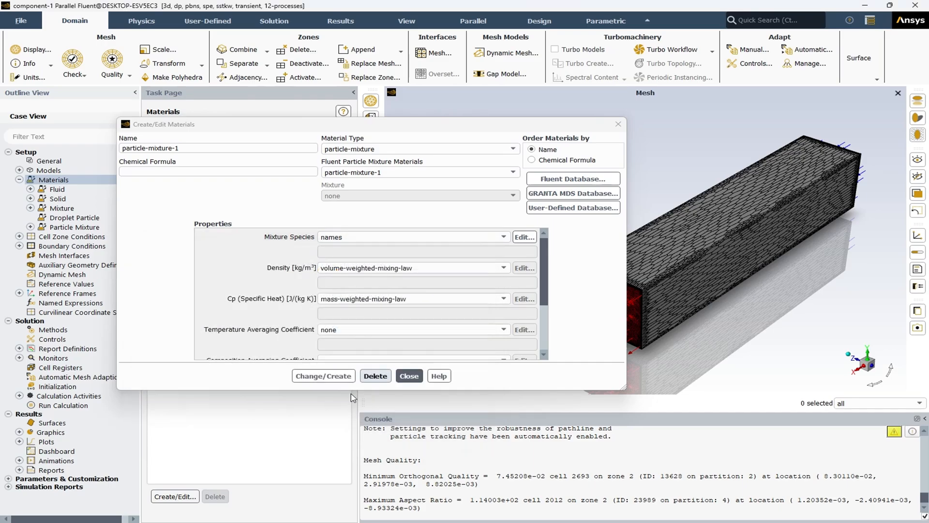
left_click(409, 376)
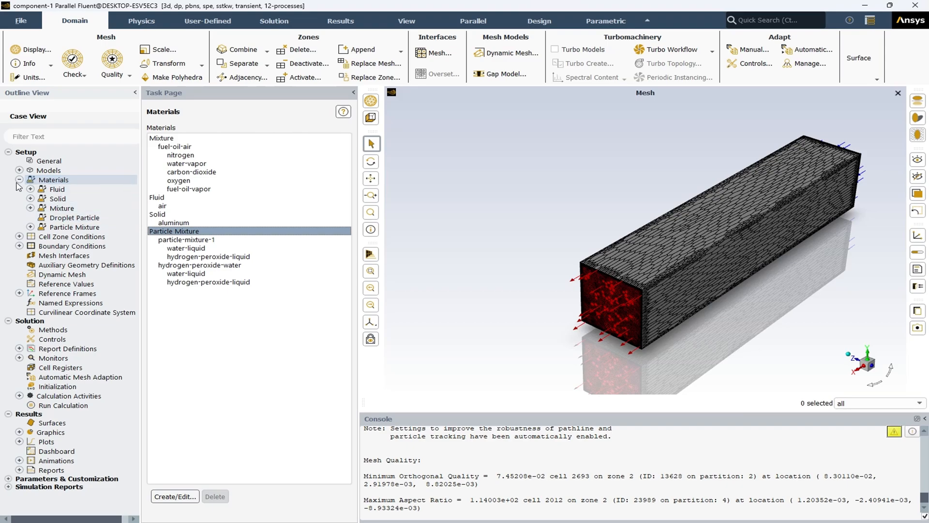
Step: Review the cell zone conditions of design2d_solid, keeping fuel-oil-air as its material, and close the zone settings
left_click(19, 180)
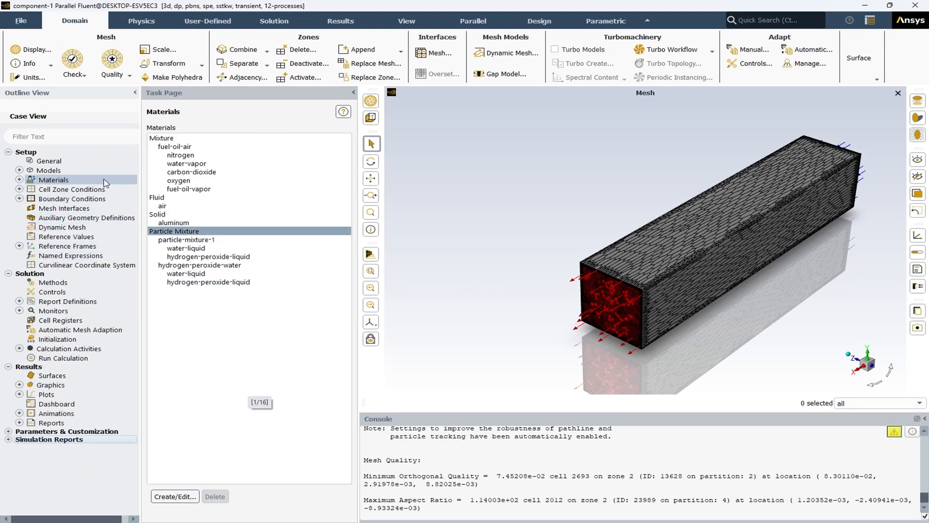
double_click(48, 191)
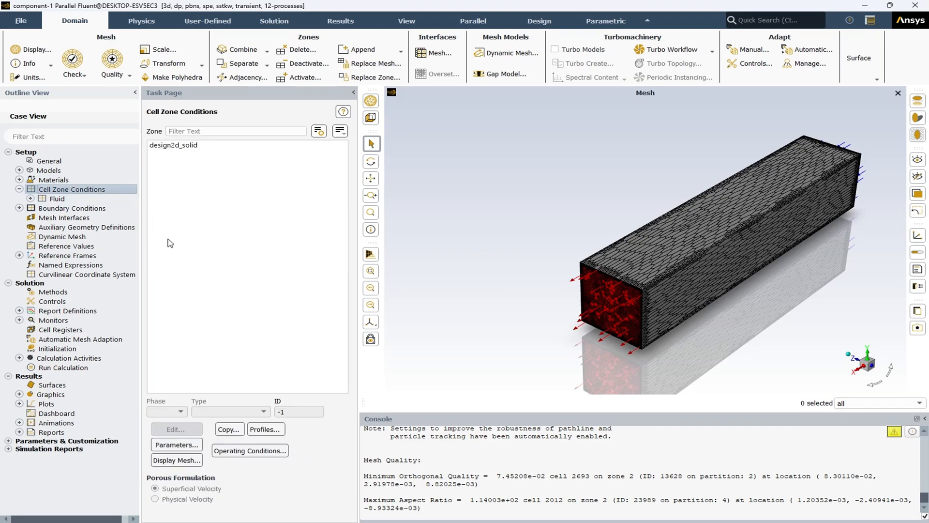
left_click(180, 147)
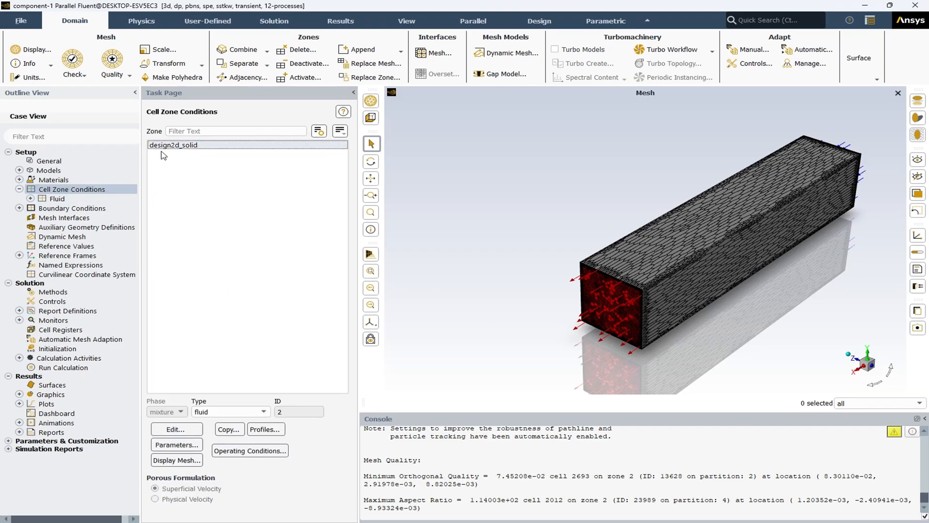
double_click(178, 145)
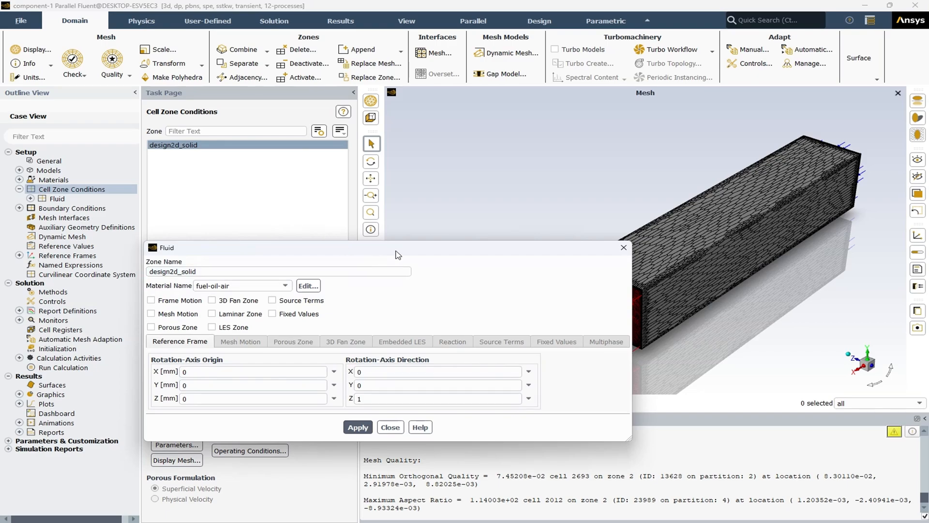
left_click_drag(396, 250, 368, 199)
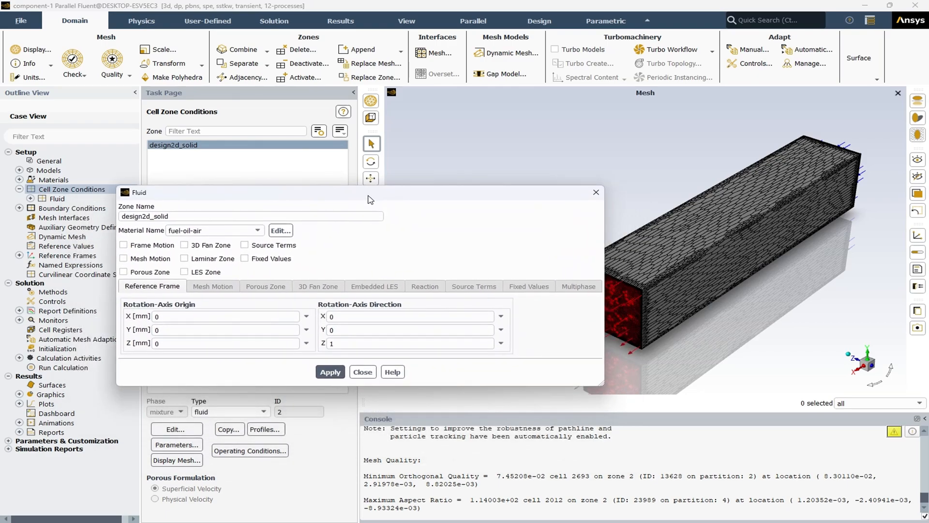
left_click(234, 232)
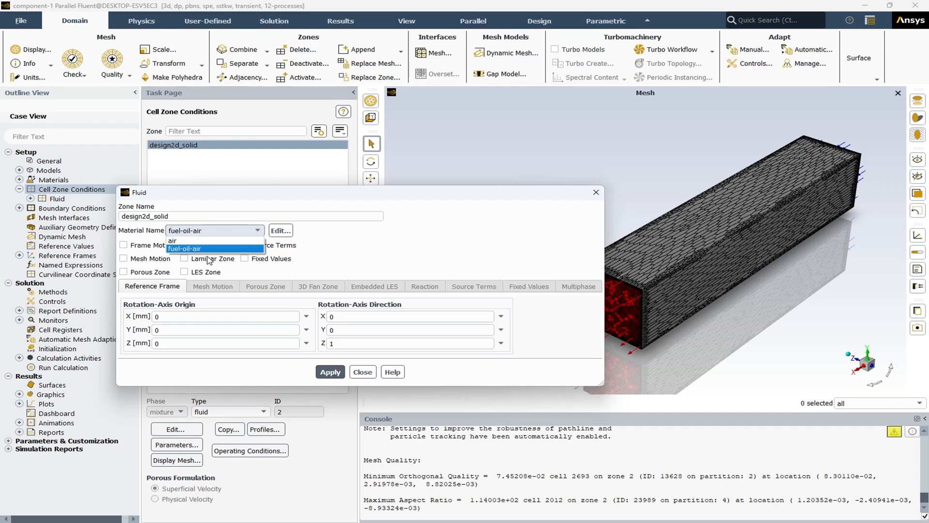
left_click(212, 249)
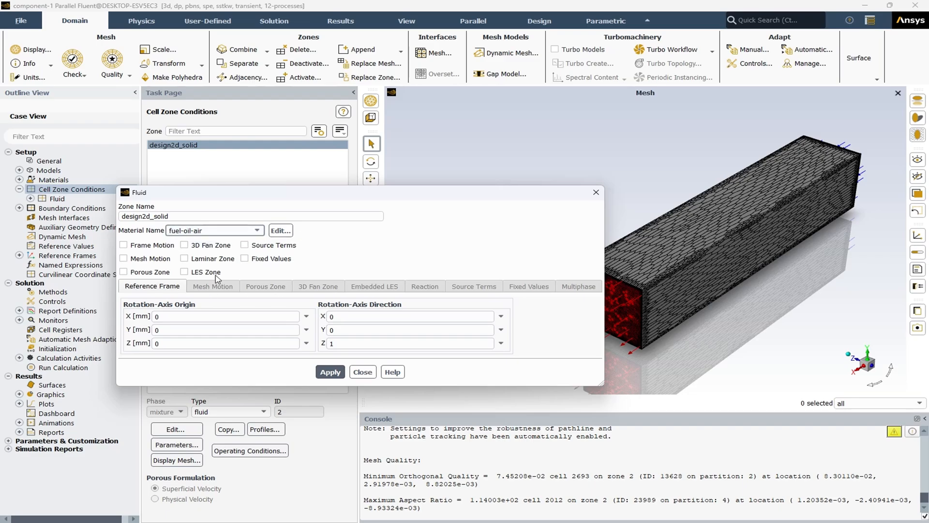
left_click(363, 372)
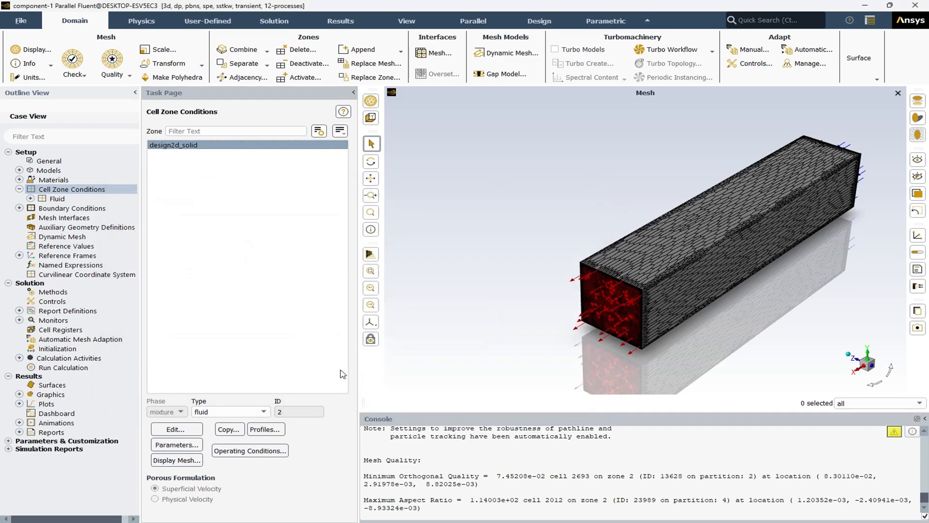
Step: Open the boundary conditions, look through the listed zones, and group the list by zone type
left_click(20, 189)
double_click(122, 200)
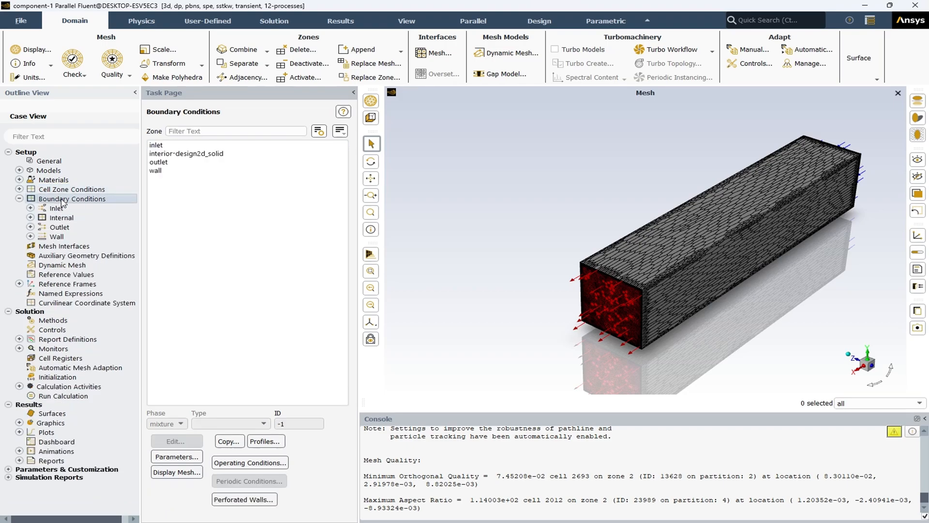
left_click(185, 146)
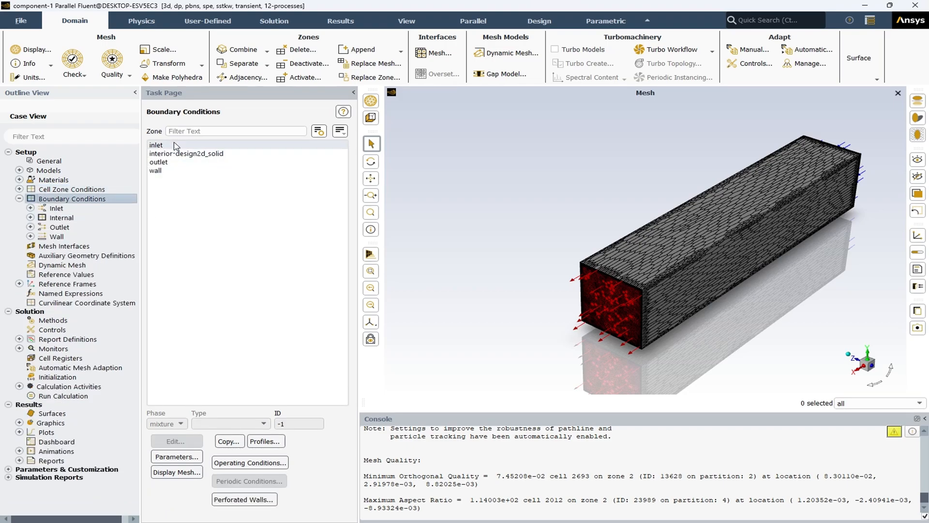
left_click(187, 153)
left_click(196, 162)
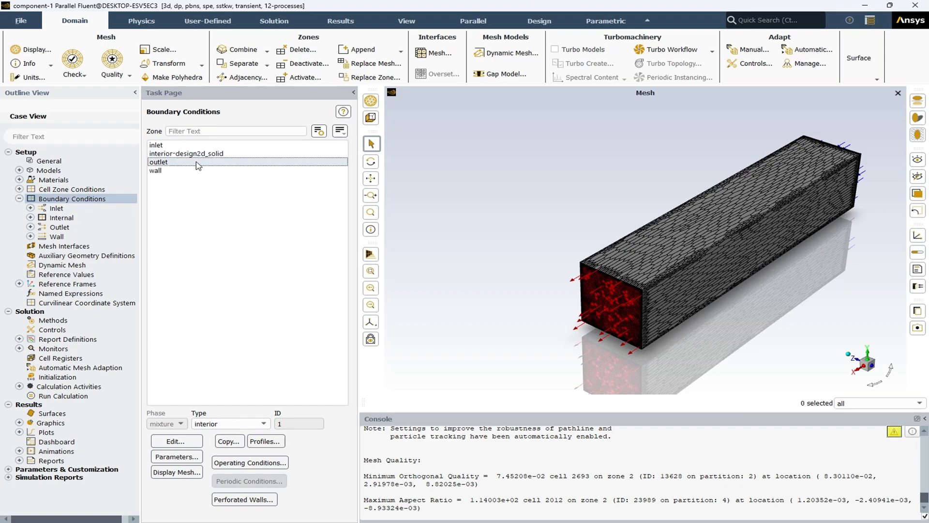
left_click(199, 171)
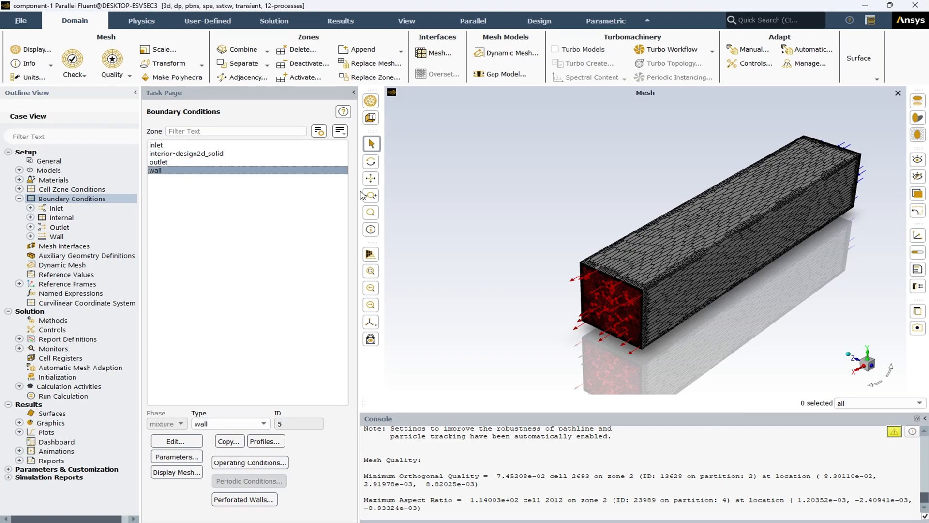
left_click(340, 130)
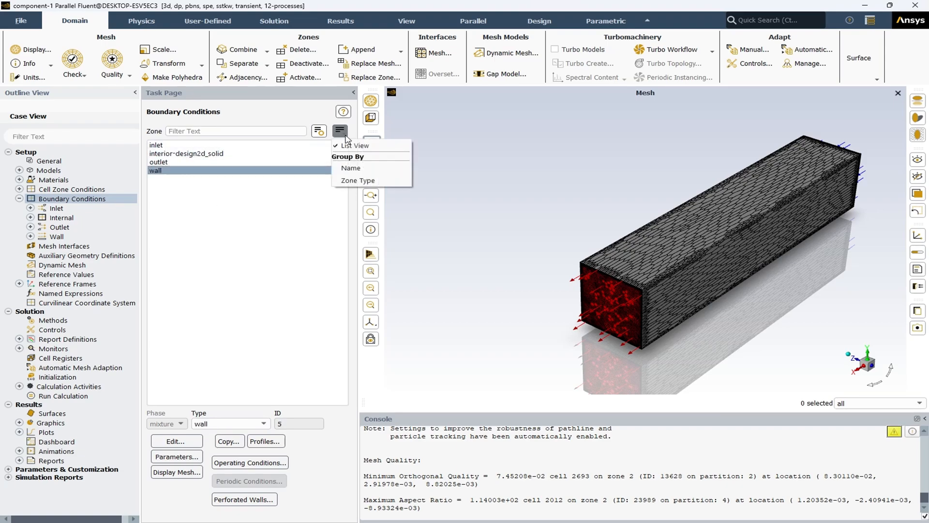
left_click(365, 181)
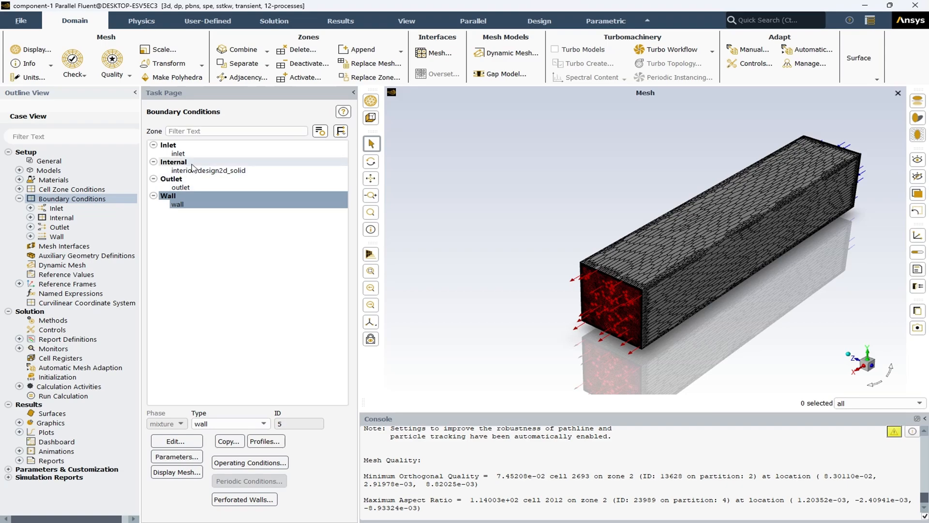
Step: Review the momentum, thermal, species and DPM settings of the inlet velocity boundary, and close them
left_click(236, 154)
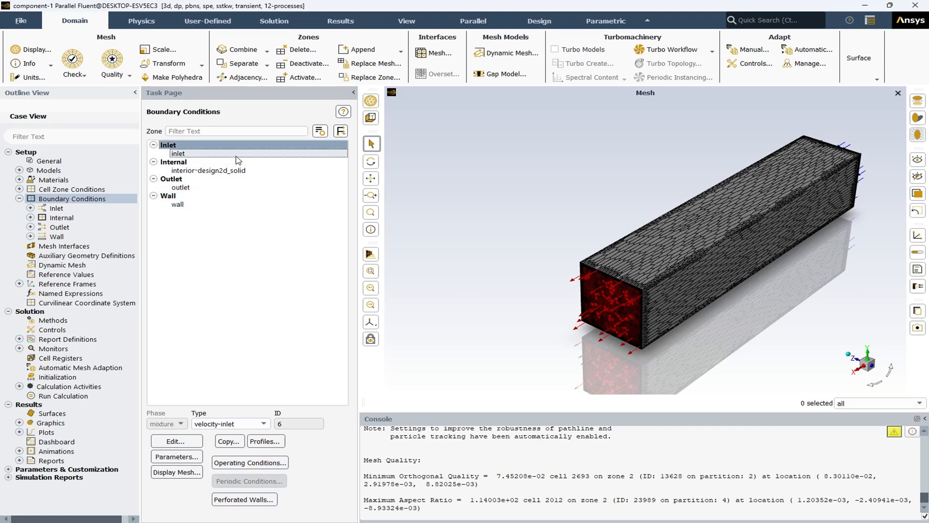
double_click(183, 153)
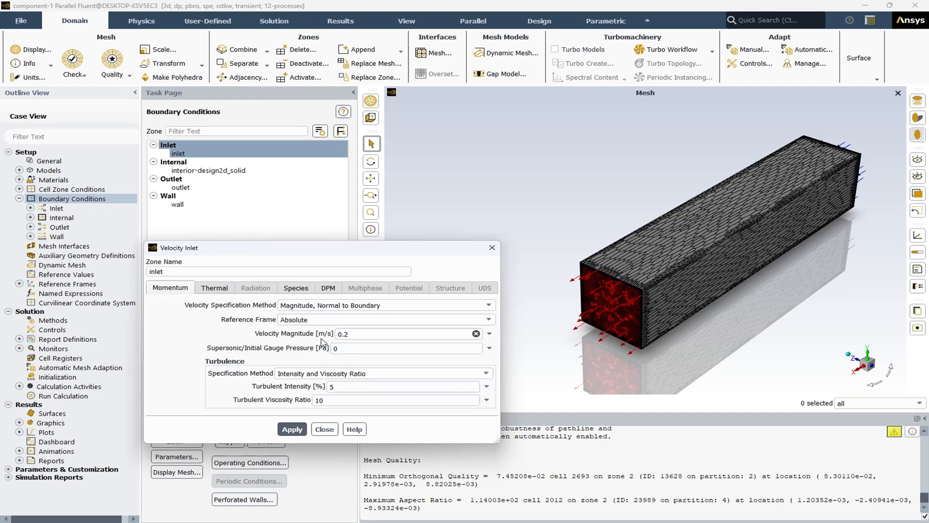
left_click(215, 290)
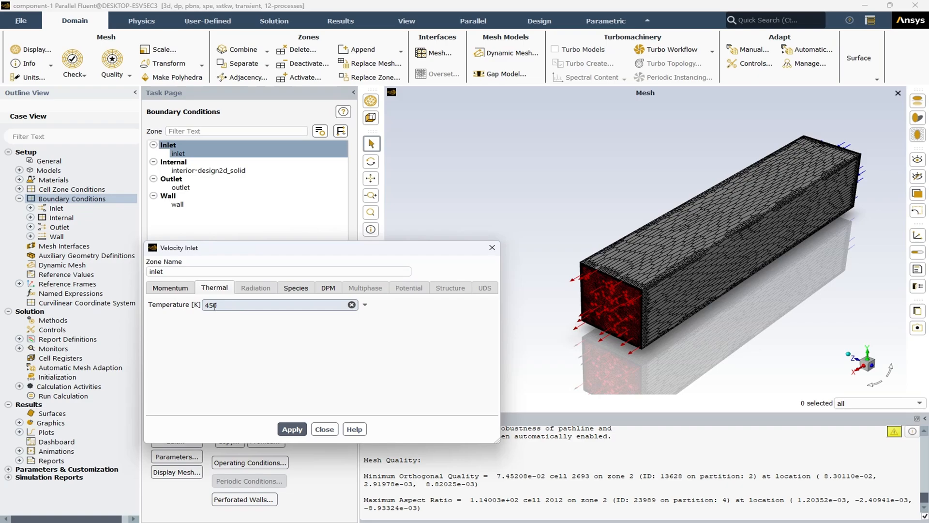
left_click(302, 288)
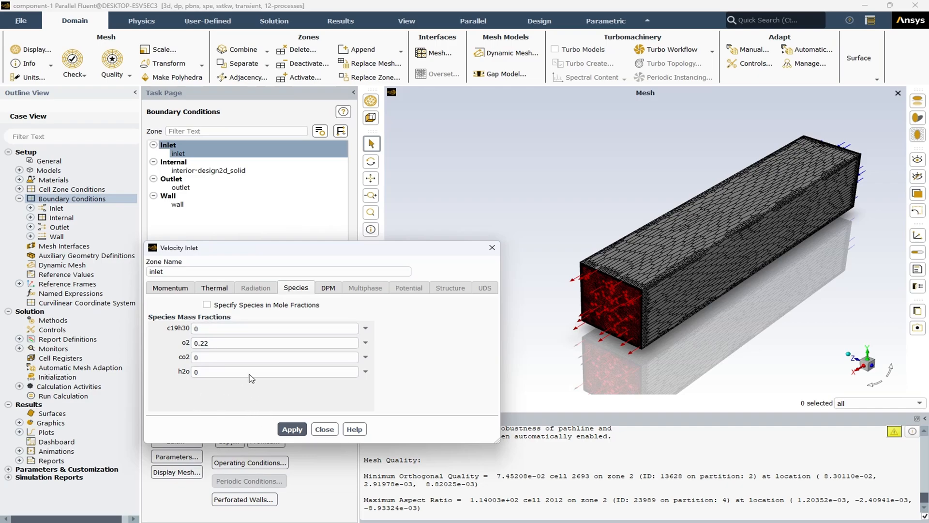
left_click(329, 288)
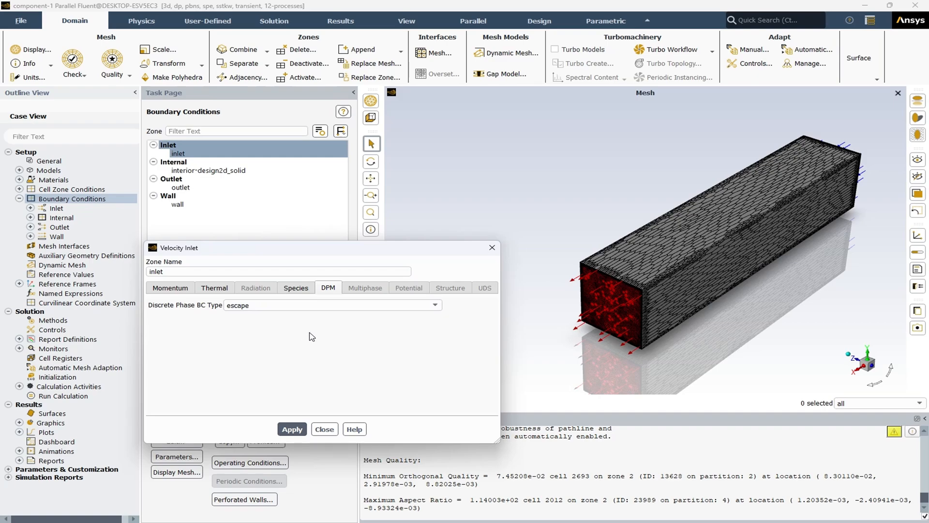
left_click(328, 429)
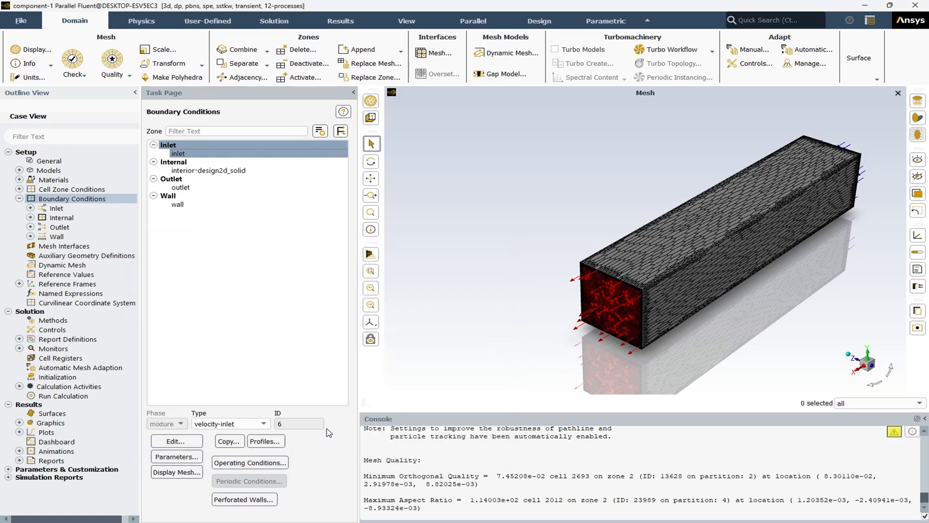
Step: Review the settings of the interior-design2d_solid boundary zone and close them without changes
left_click(208, 171)
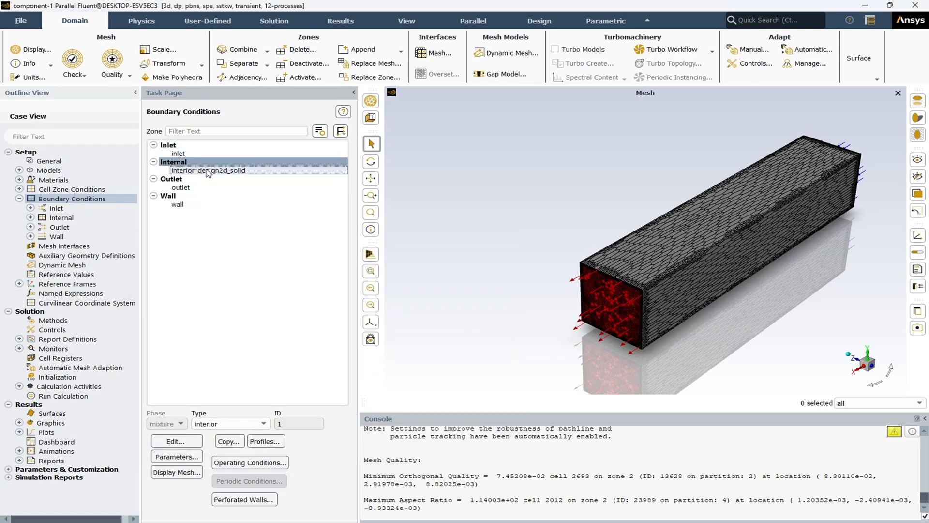
double_click(209, 171)
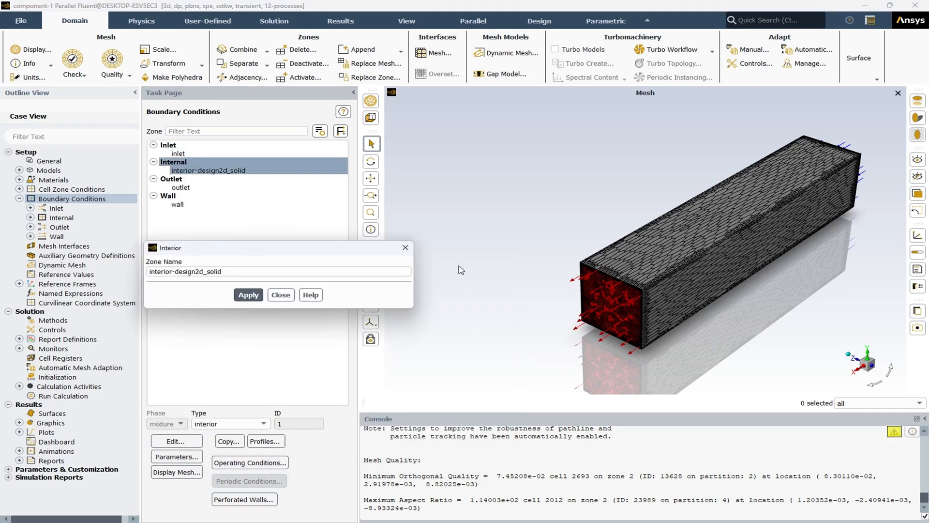
left_click(281, 295)
Step: Open the outlet pressure boundary settings and review its momentum and thermal backflow conditions
left_click(180, 187)
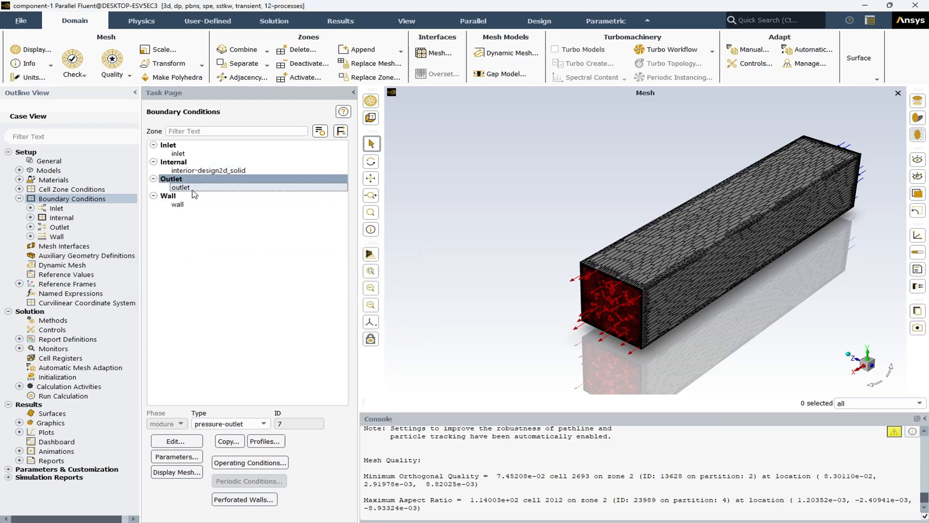
double_click(265, 189)
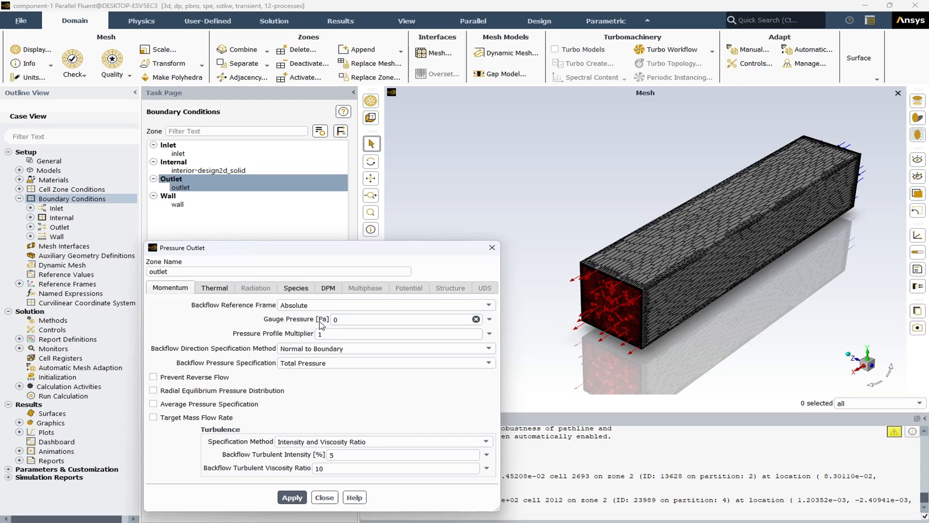
left_click_drag(328, 252, 292, 194)
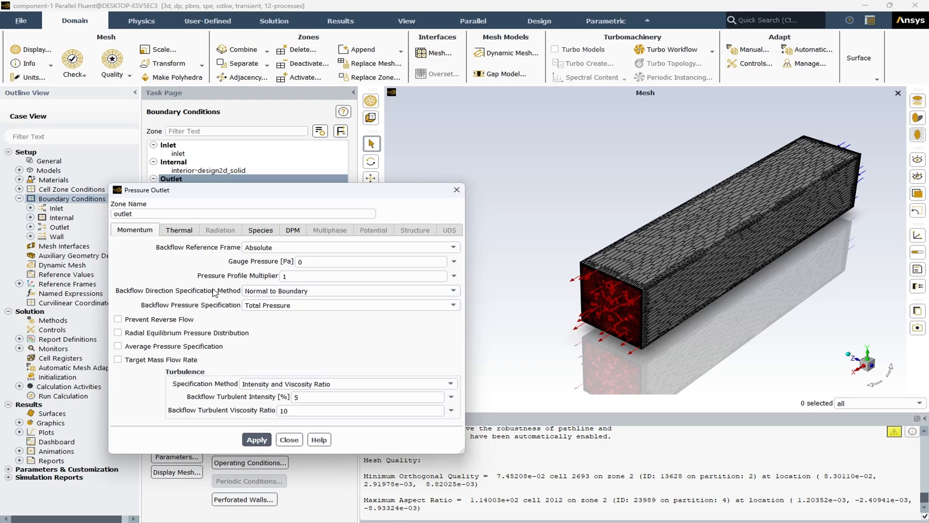
left_click(179, 230)
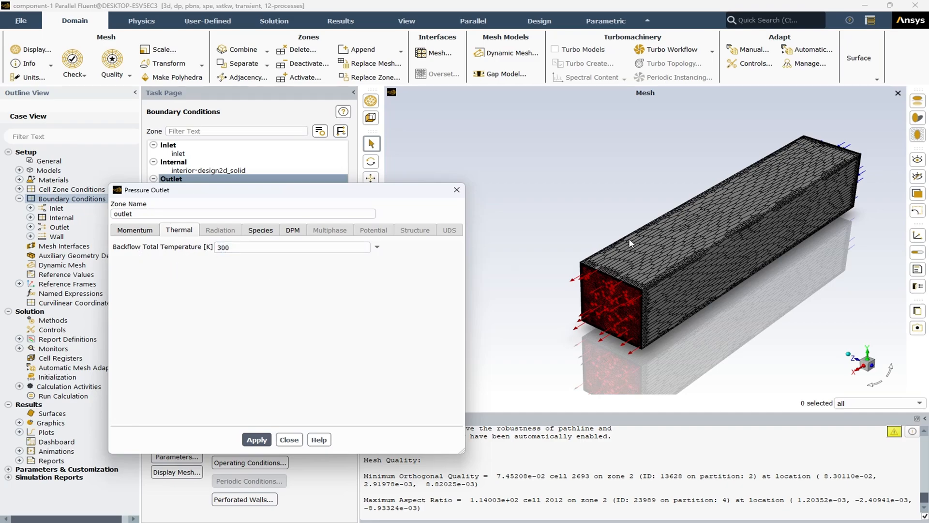
Step: Set the outlet's o2 backflow mass fraction to 0.22, check its DPM condition, and apply and close the settings
left_click(264, 234)
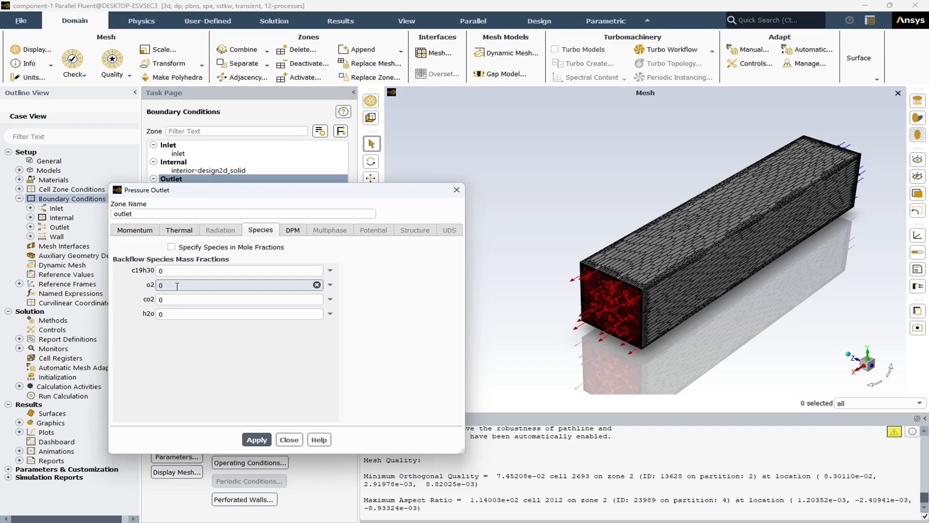
type("22")
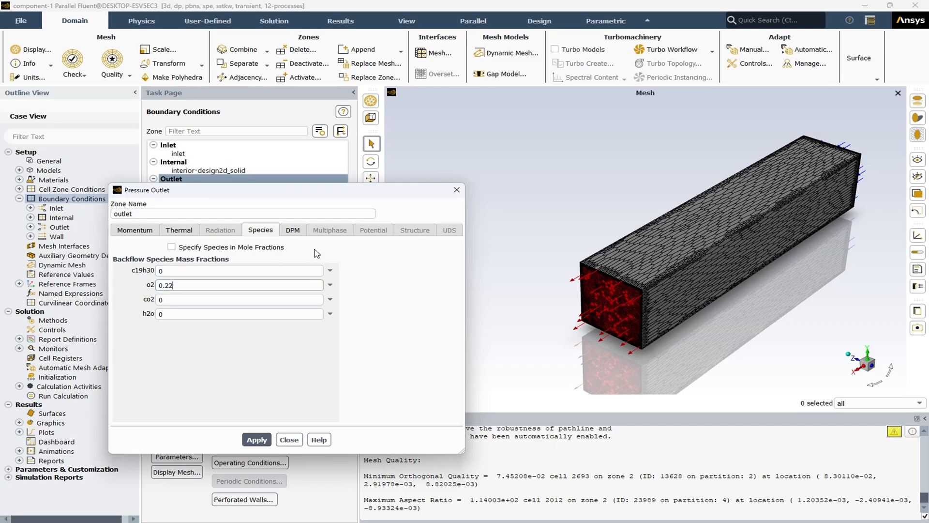
left_click(297, 230)
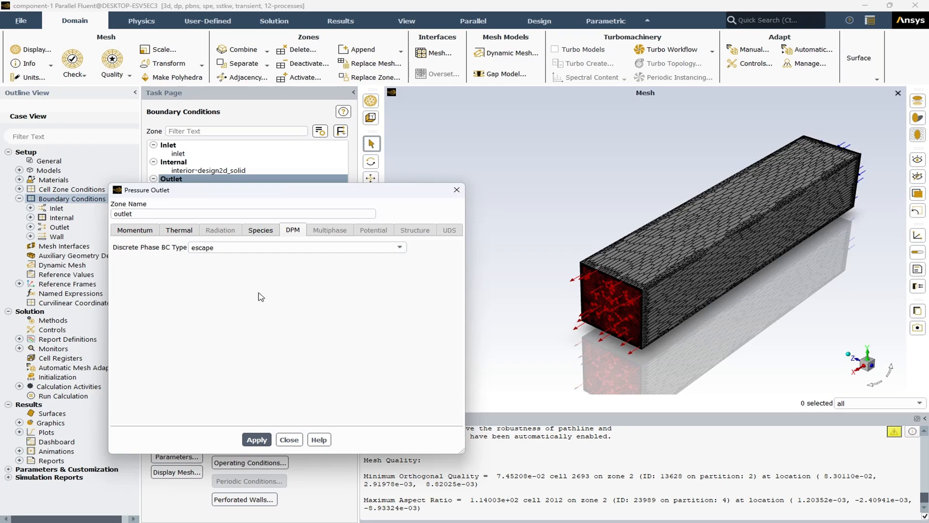
left_click(265, 441)
left_click(289, 440)
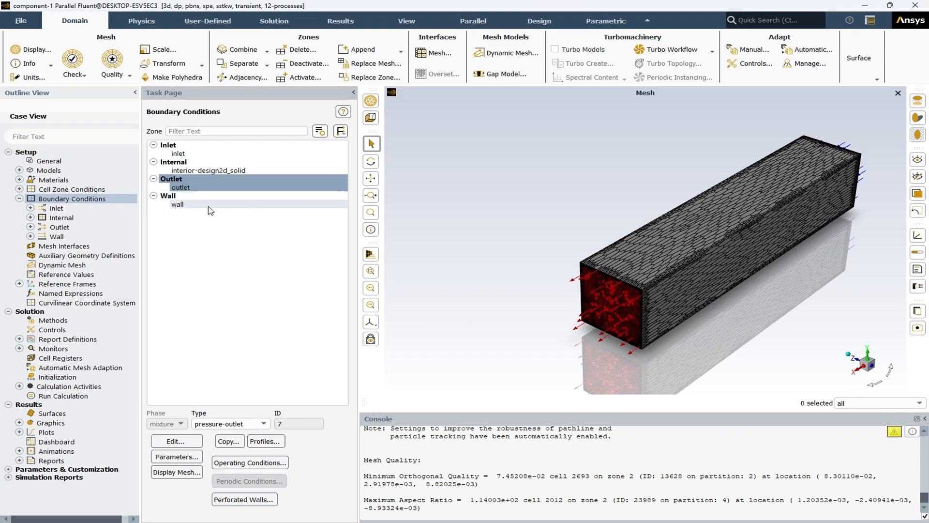
Step: Review the momentum, thermal, species and DPM settings of the wall boundary, and close them without changes
left_click(182, 205)
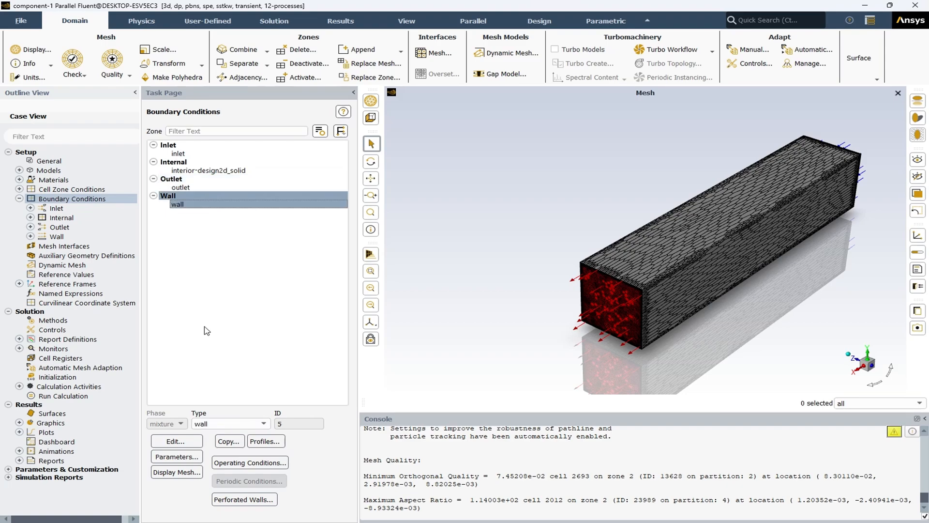
left_click(176, 441)
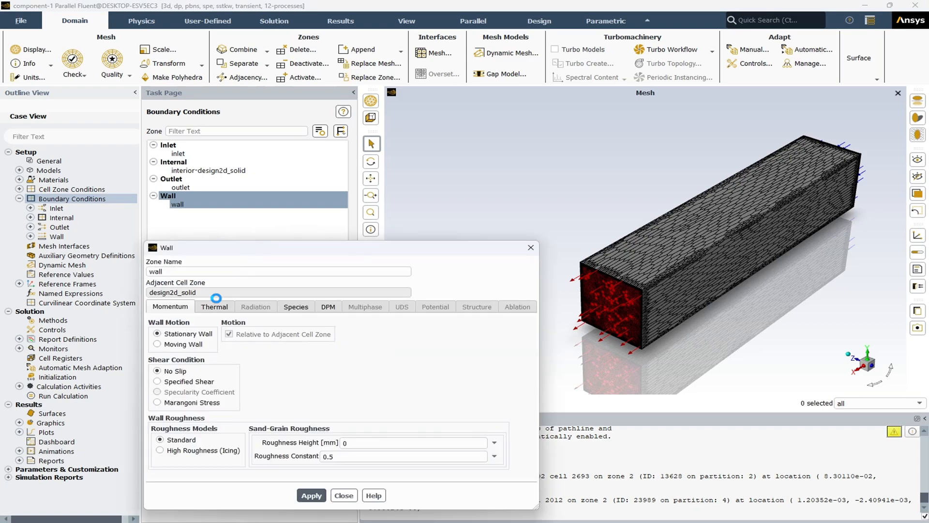
left_click_drag(296, 250, 301, 164)
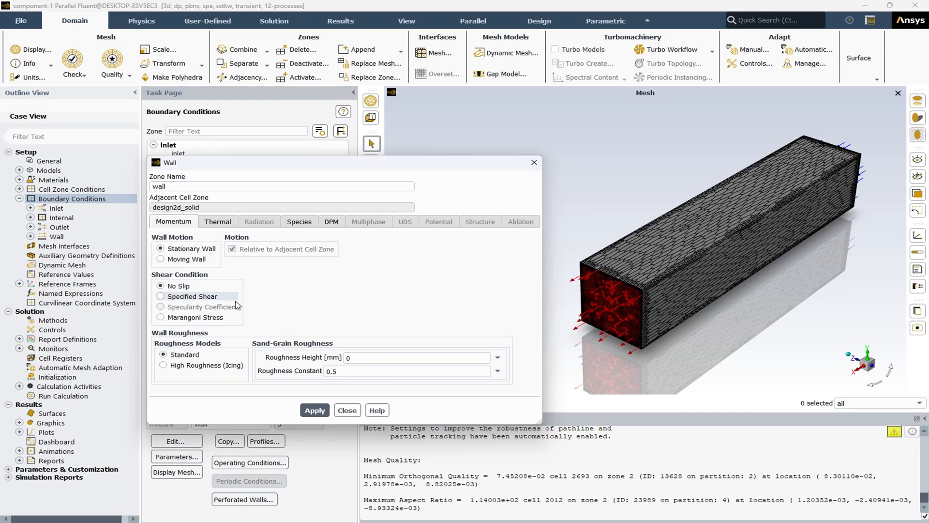
left_click(219, 223)
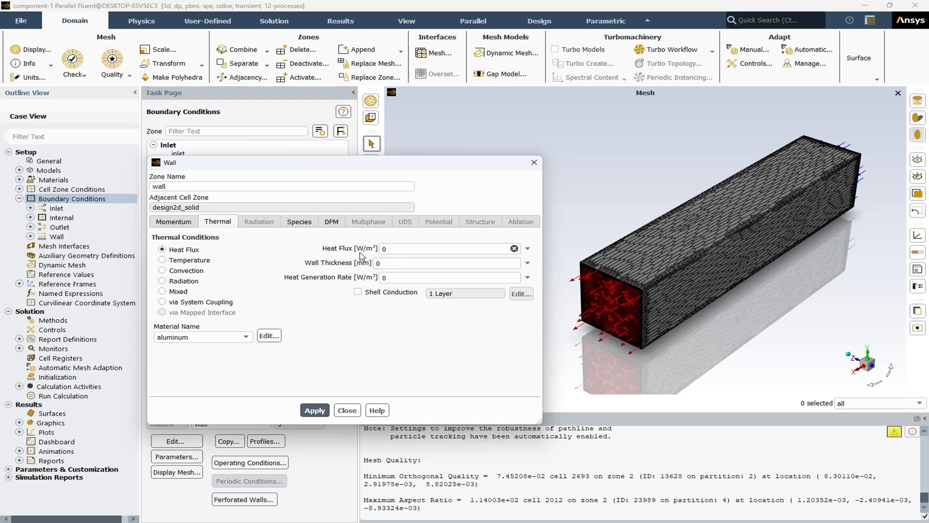
left_click(294, 225)
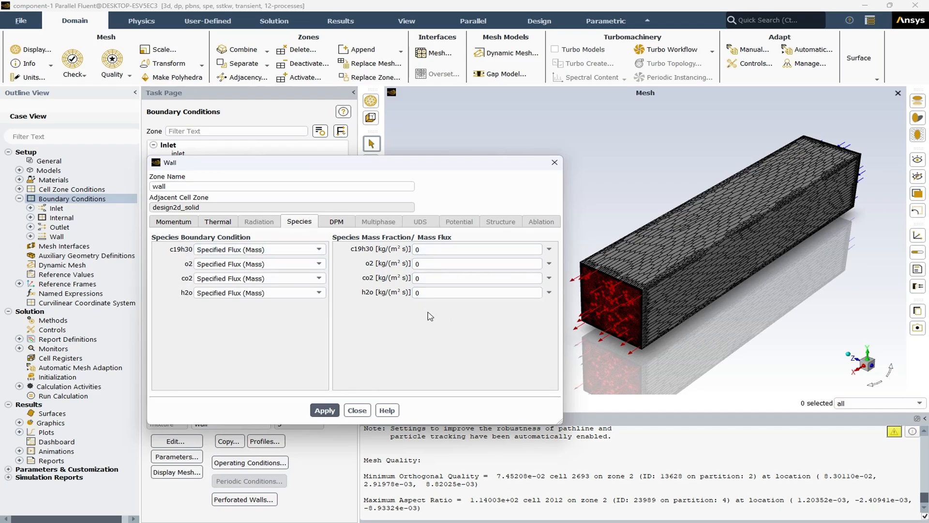
left_click(334, 224)
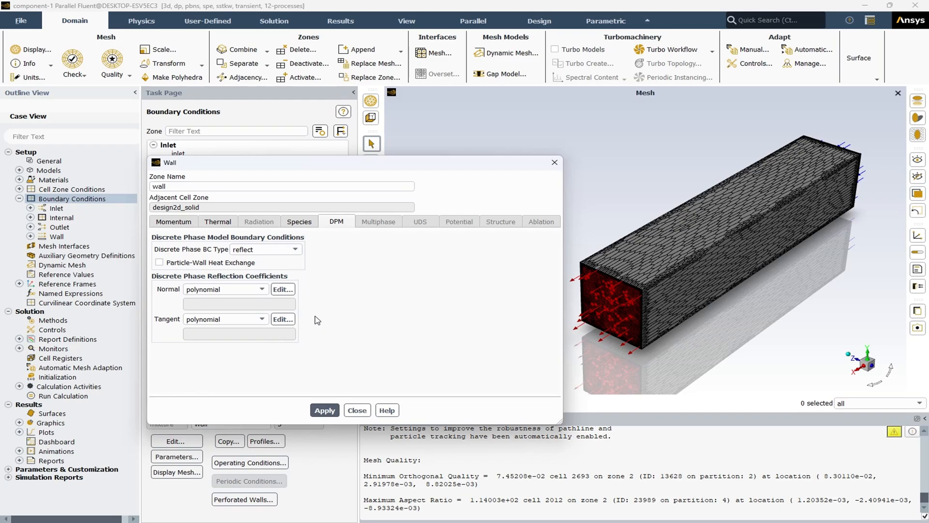
left_click(358, 411)
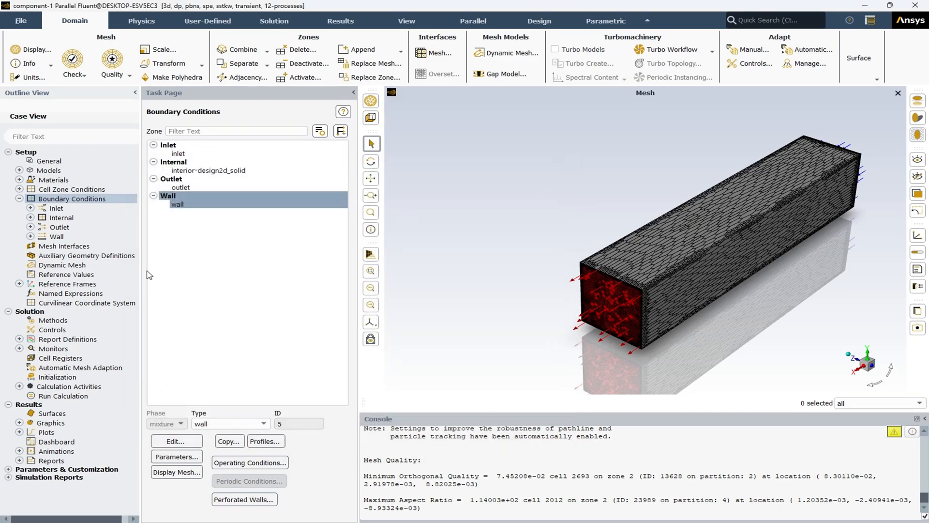
Step: Collapse the setup branch of the outline and review the solution methods, from the pressure-velocity coupling to the transient formulation
left_click(19, 198)
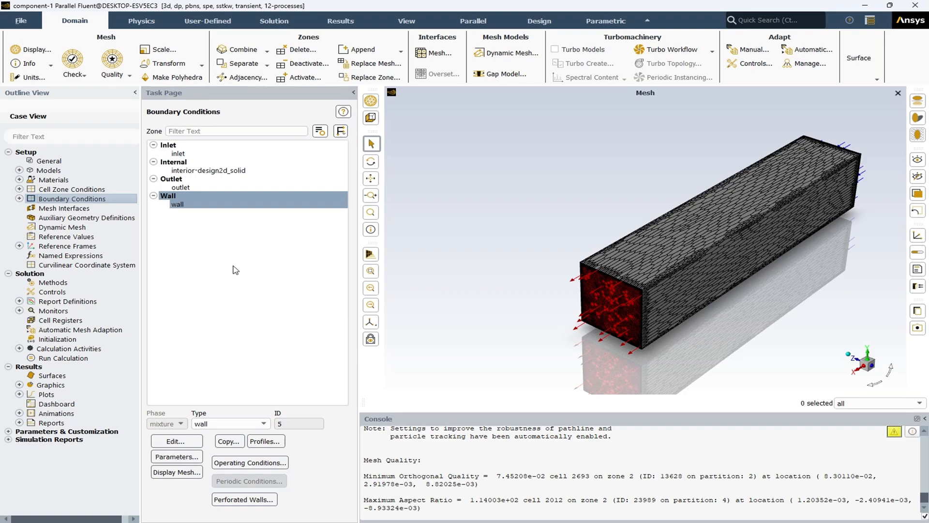
left_click(8, 152)
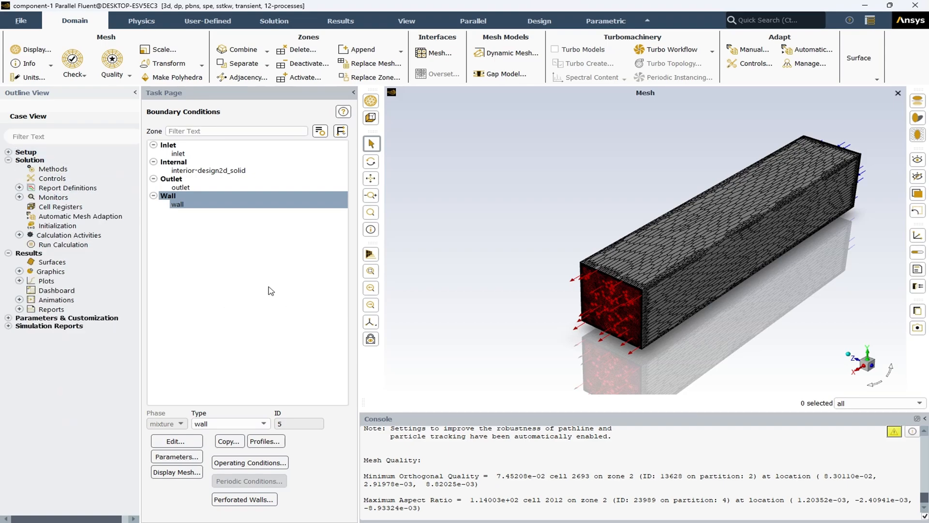
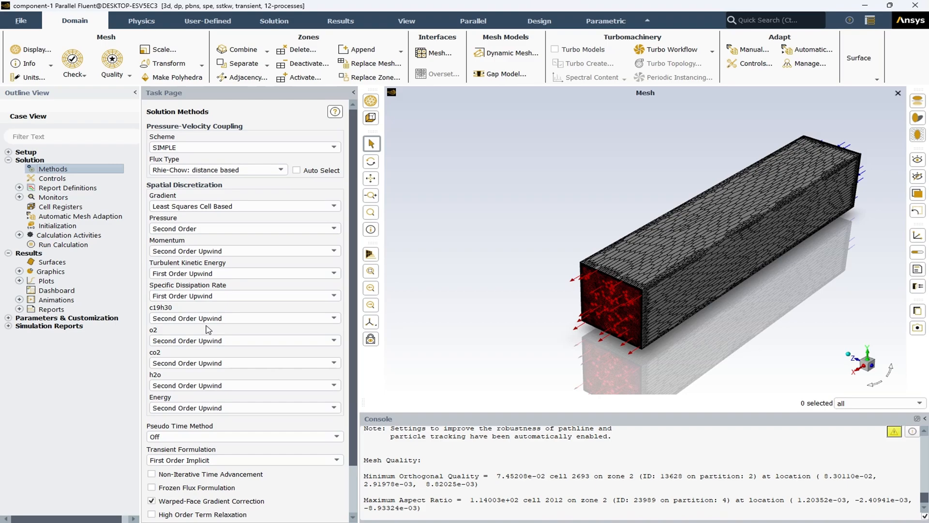
scroll(207, 339, "down", 3)
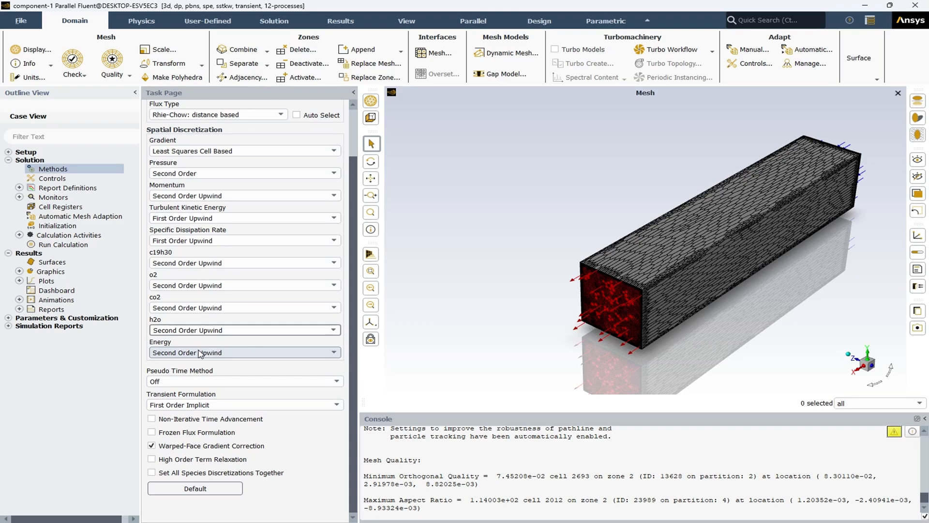
scroll(194, 353, "down", 2)
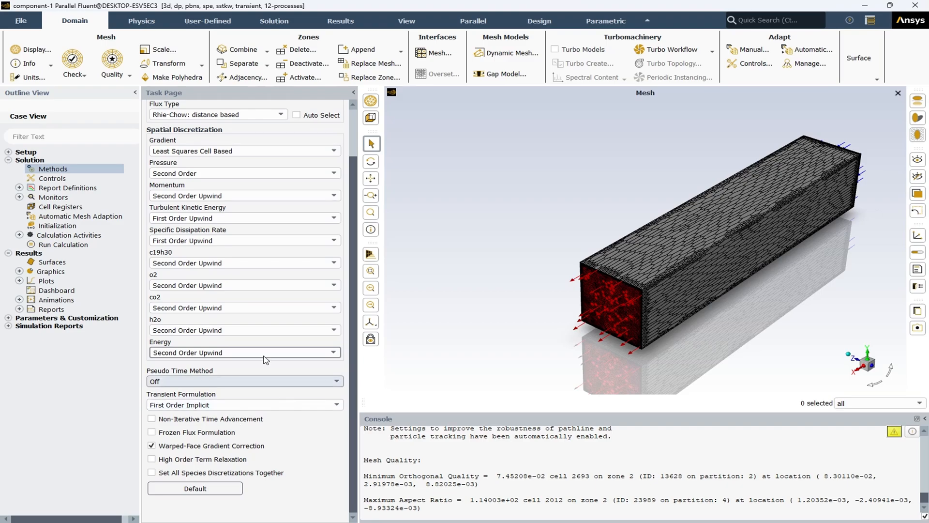
Step: Review the under-relaxation factors in the solution controls and look through the available new report definition types without creating one
left_click(52, 179)
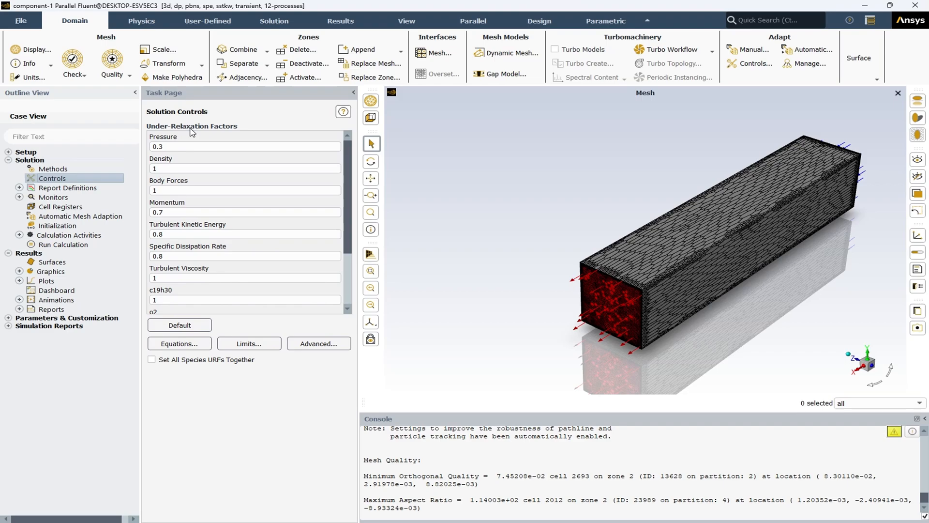
right_click(52, 191)
mouse_move(121, 249)
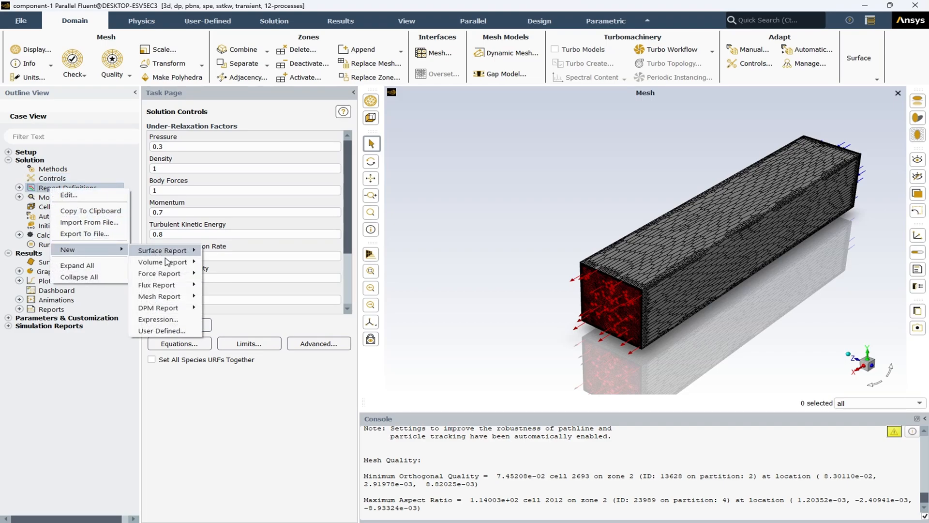
mouse_move(178, 310)
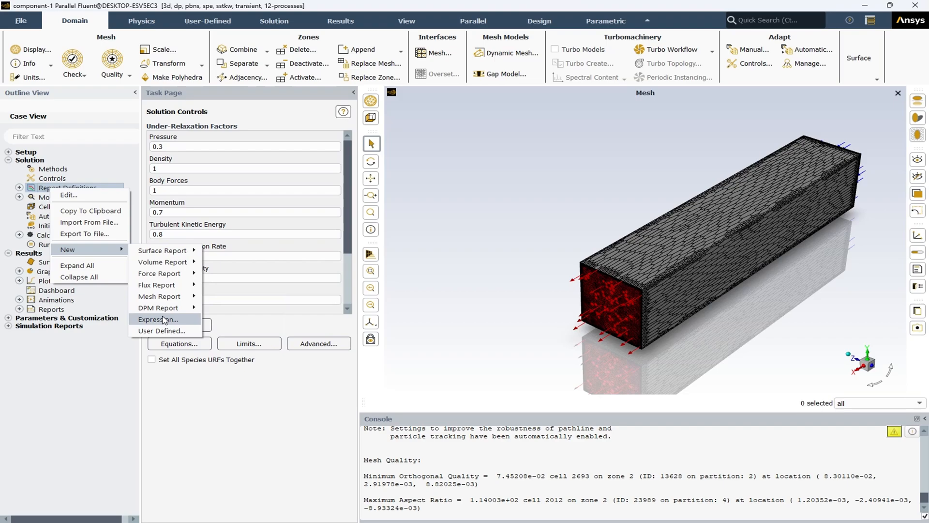
left_click(68, 377)
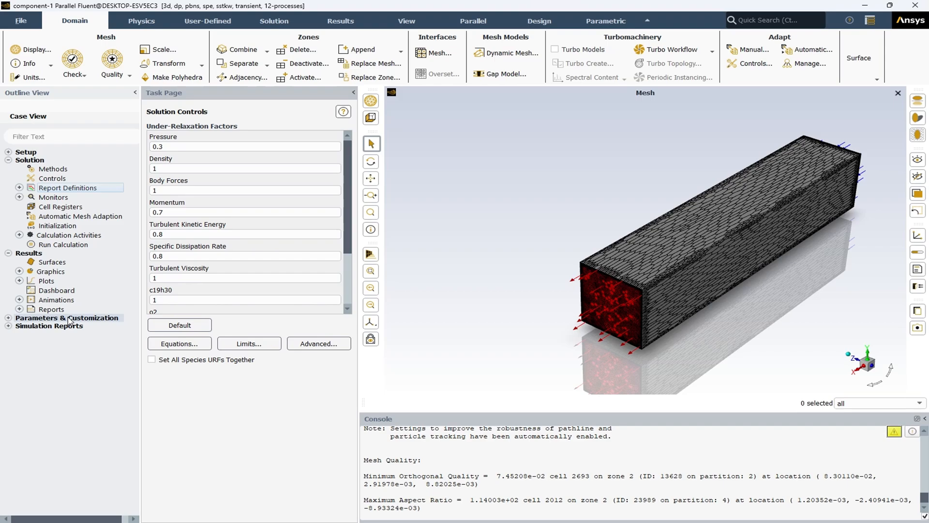
Step: Review the residual monitor options, accept them as they are, and collapse the monitors branch
left_click(20, 197)
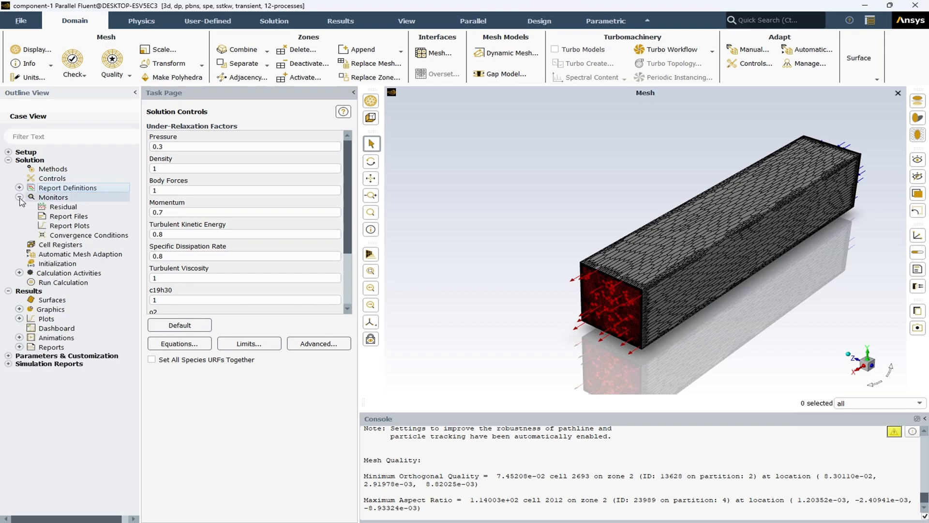
double_click(63, 207)
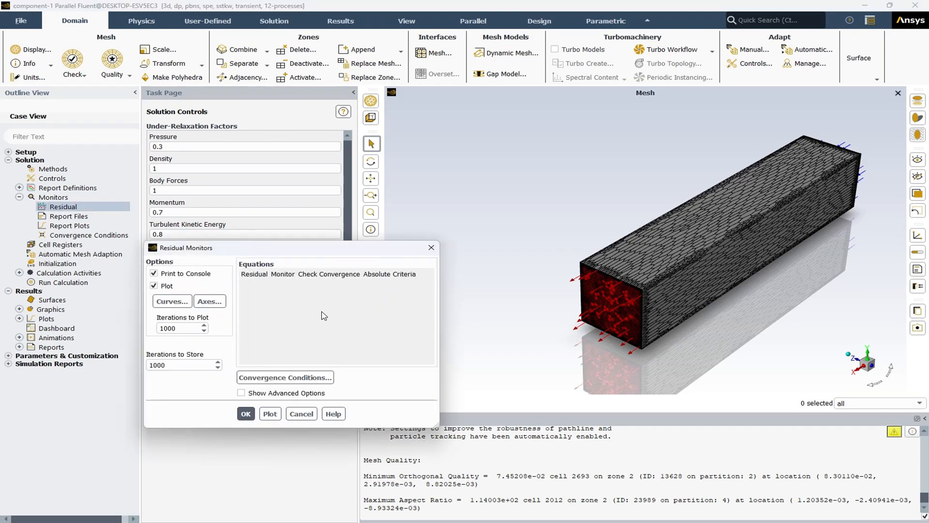
left_click(246, 413)
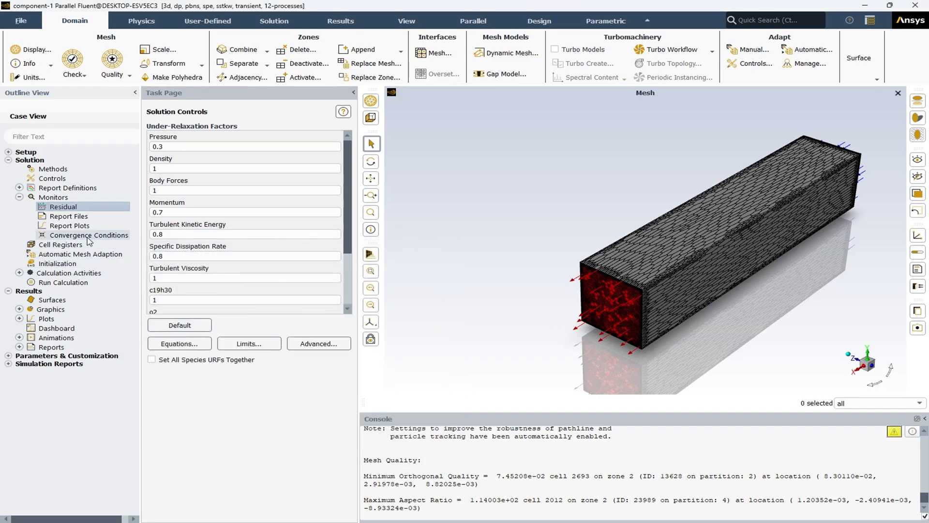
left_click(19, 197)
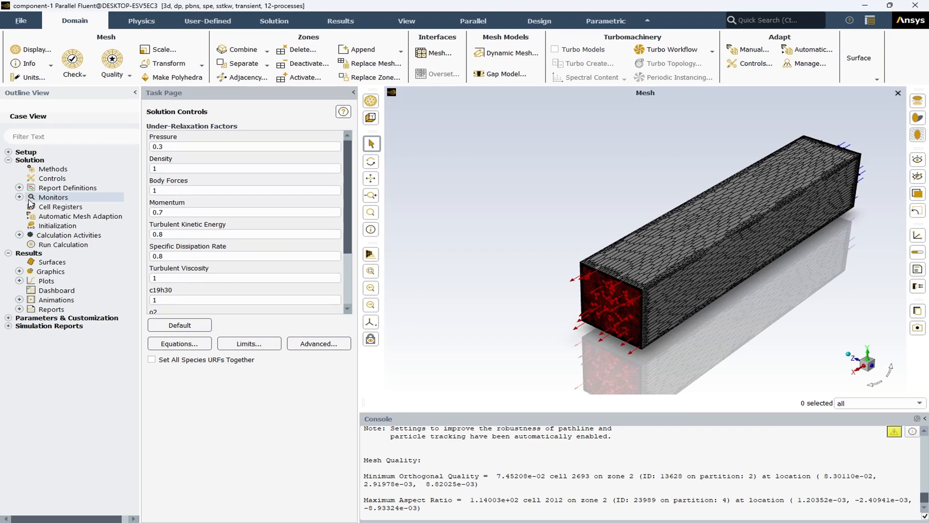
Step: Open the solution initialization and review the standard initialization's initial values, from gauge pressure through species to temperature
left_click(68, 227)
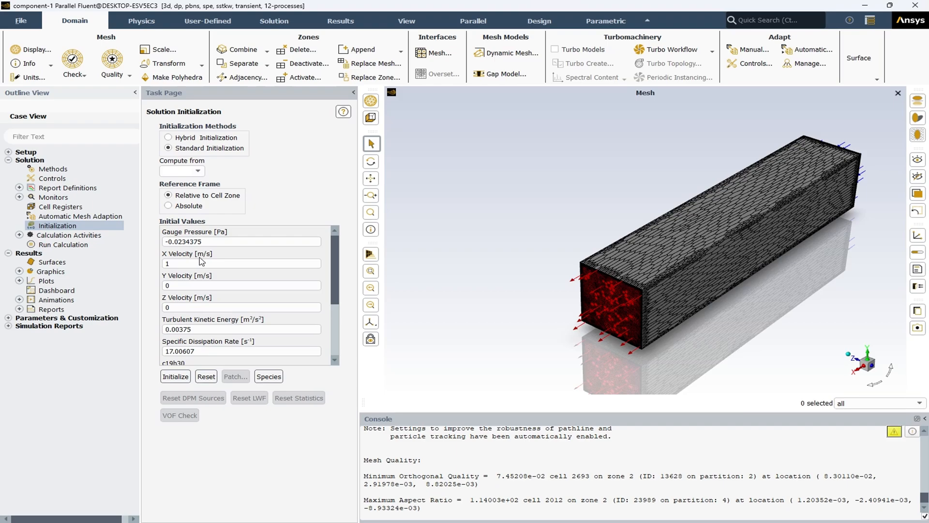
scroll(332, 266, "down", 1)
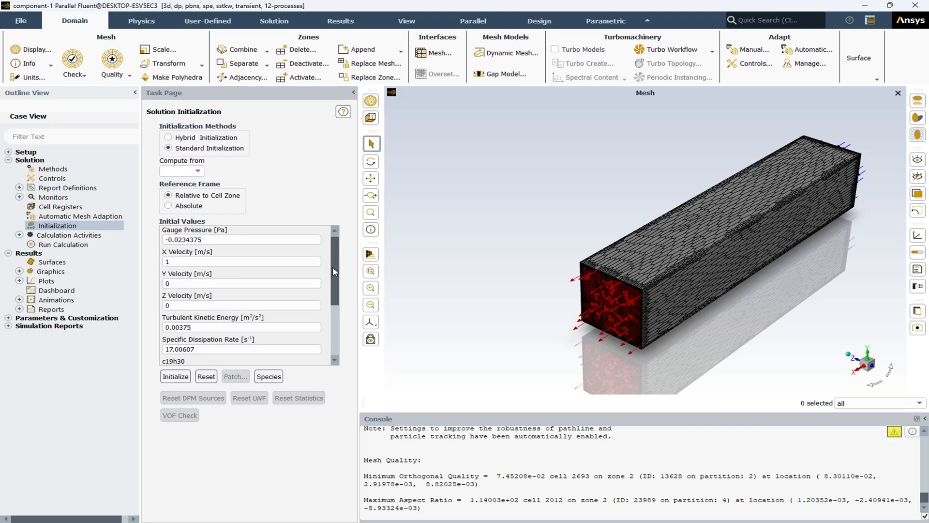
left_click_drag(332, 266, 333, 306)
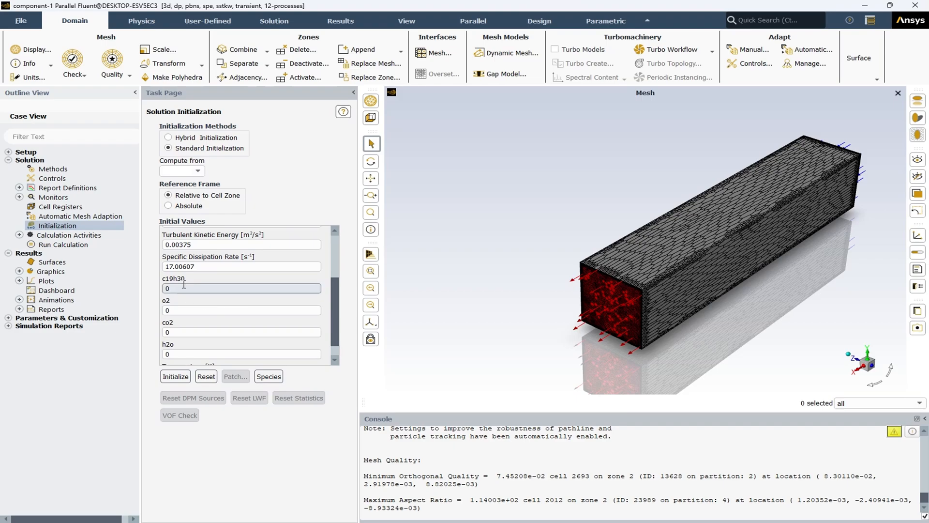
scroll(188, 284, "down", 1)
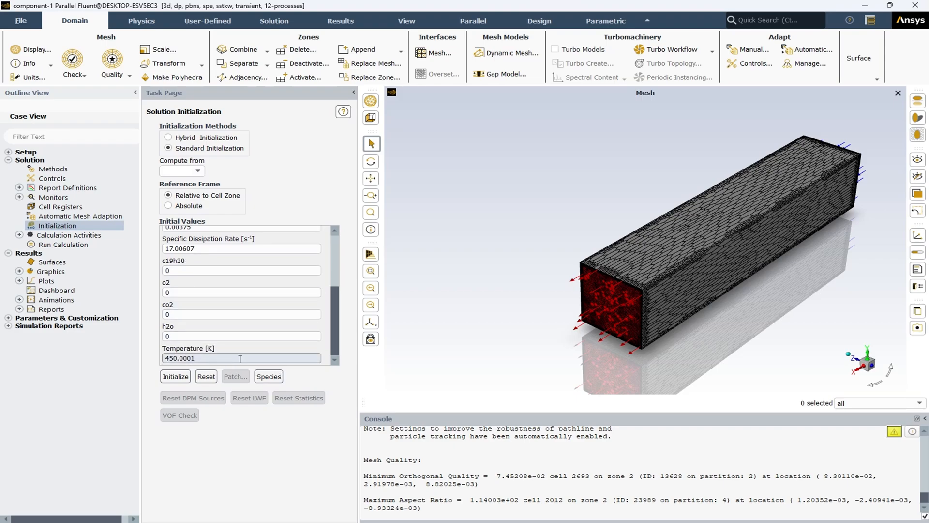
left_click_drag(332, 335, 333, 326)
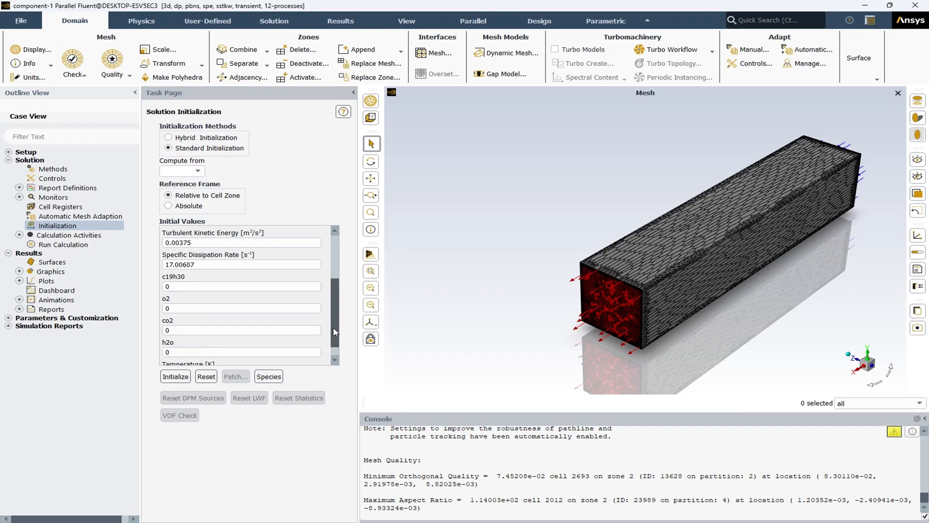
Step: Open the calculation activities and review the autosave settings, from save frequency to file name, accepting them as they are
scroll(333, 327, "up", 5)
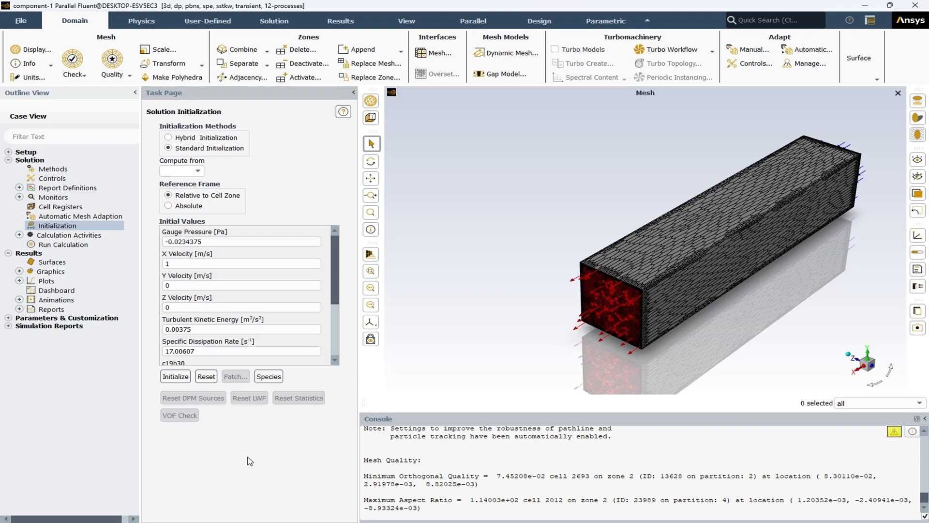
double_click(23, 236)
left_click(18, 236)
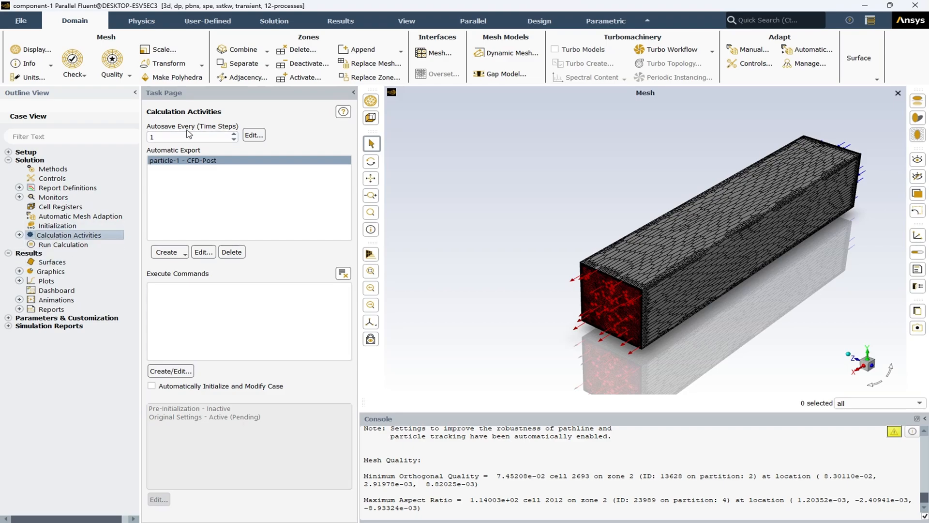
left_click(167, 137)
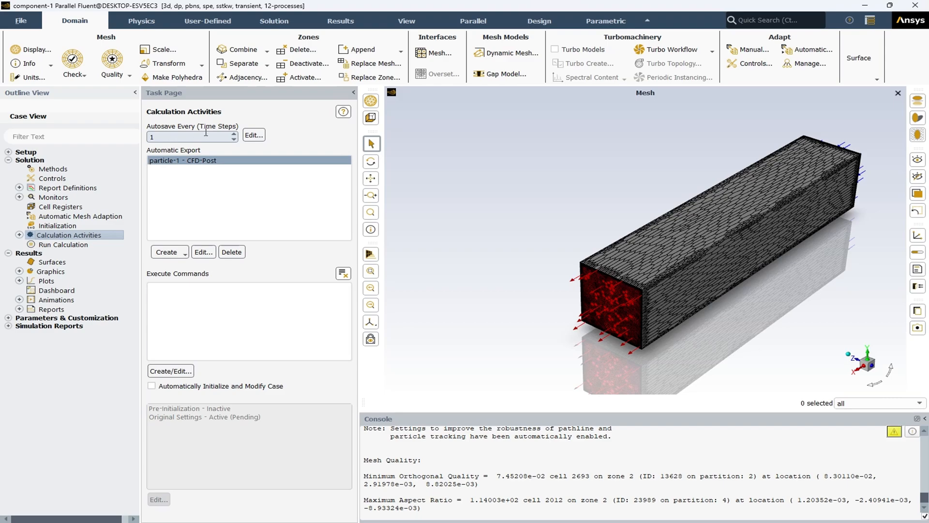
left_click(253, 135)
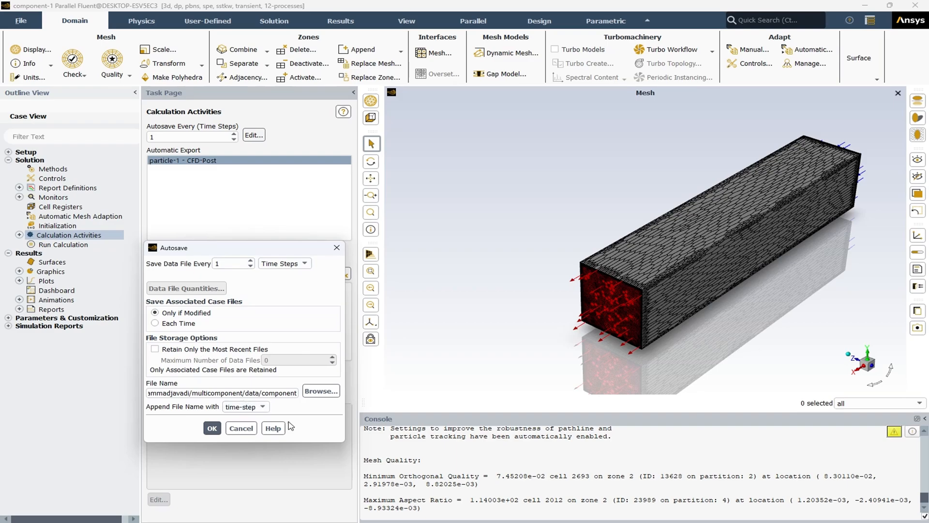
left_click(209, 427)
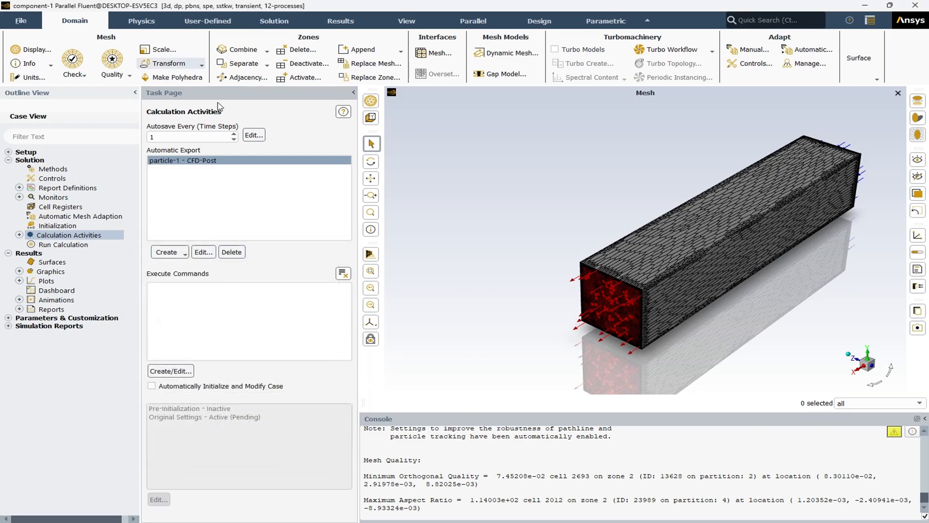
Step: Look through the calculation activities' sub-entries and the particle-1 CFD-Post export, and open the run calculation settings
left_click(20, 235)
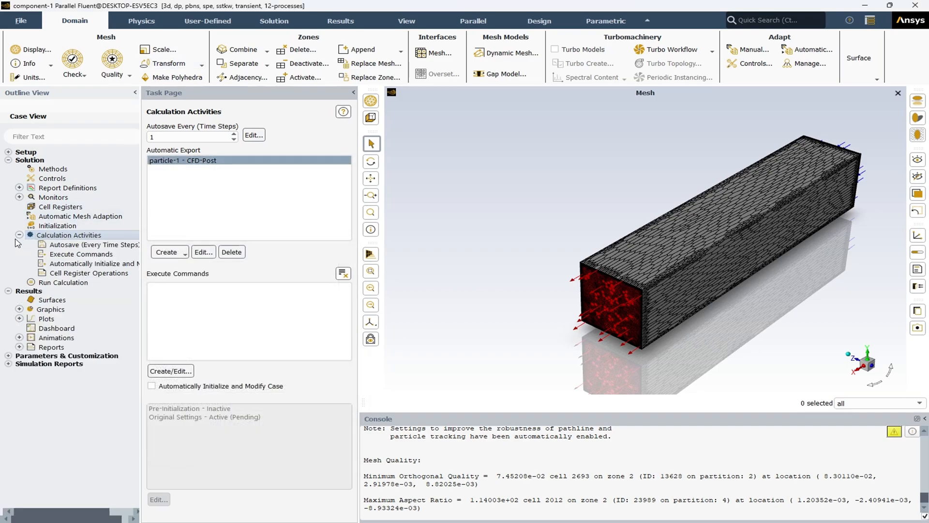
left_click(20, 235)
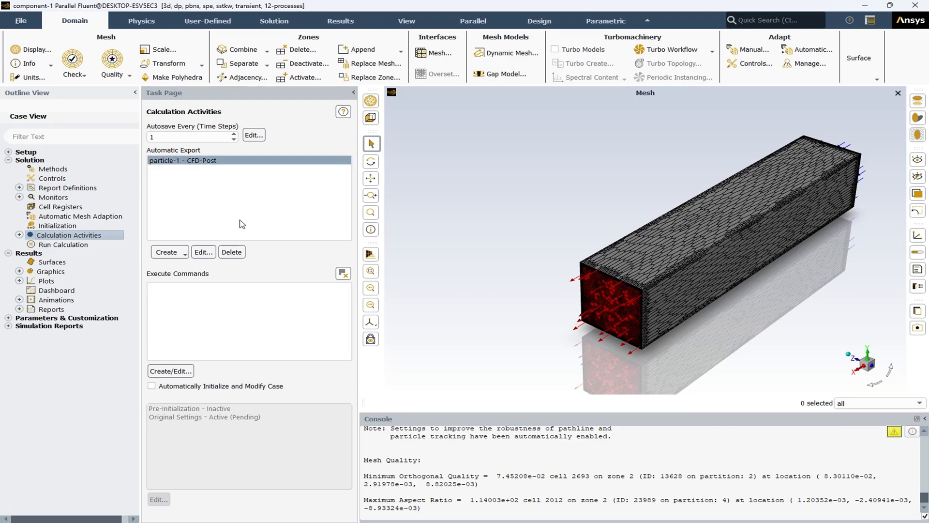
left_click(224, 162)
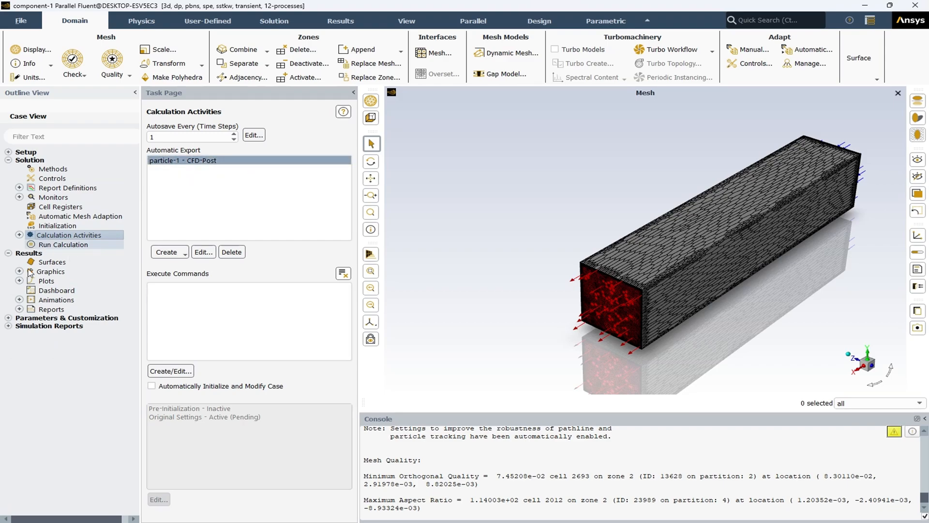
left_click(61, 246)
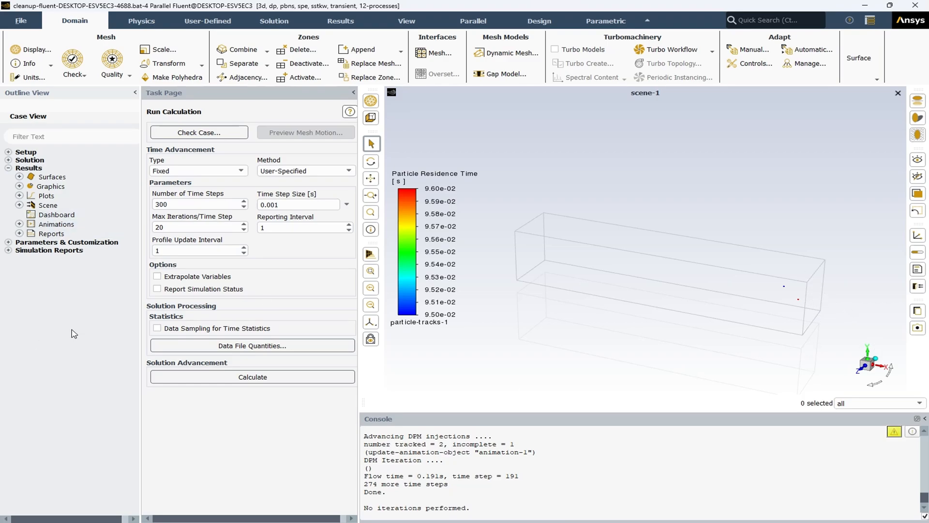
Step: Display particle-tracks-1 for injection-0 as points coloured by particle residence time, and close its settings
left_click(19, 186)
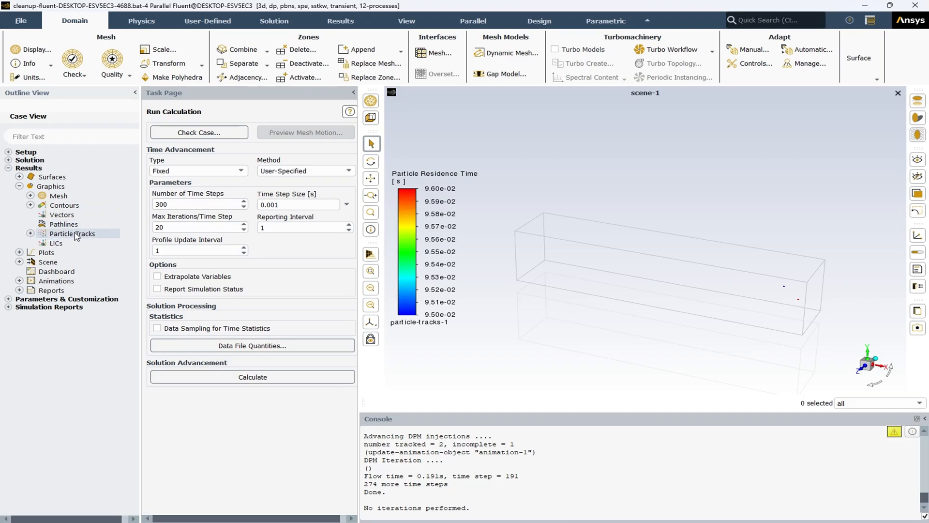
left_click(31, 233)
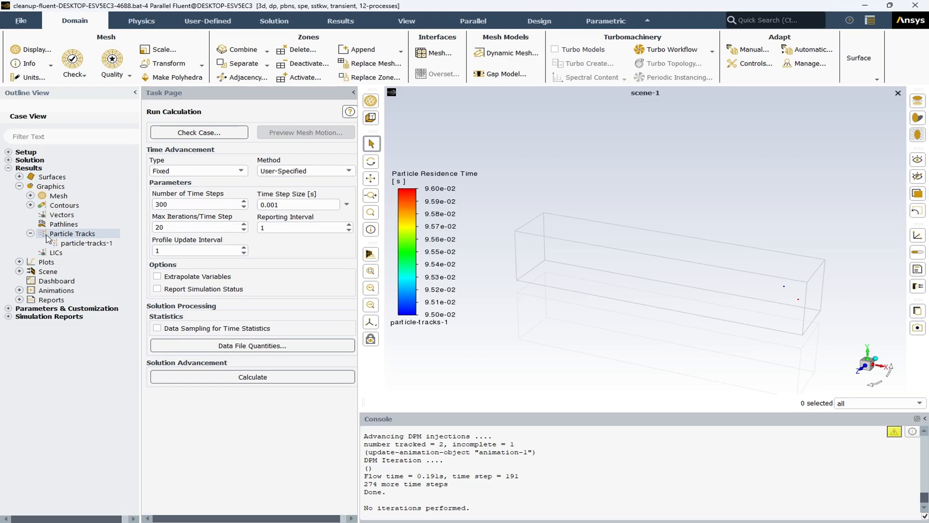
left_click(77, 244)
double_click(78, 244)
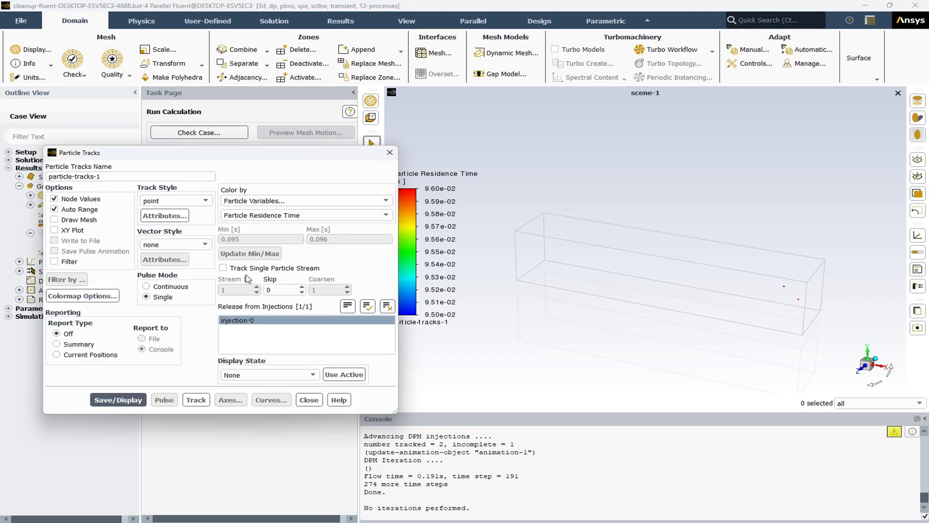
left_click(120, 400)
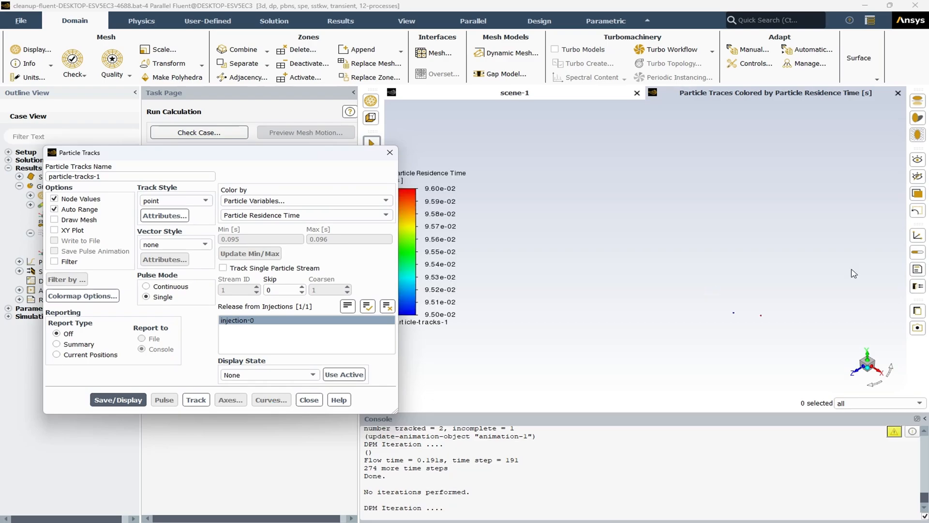
left_click(309, 400)
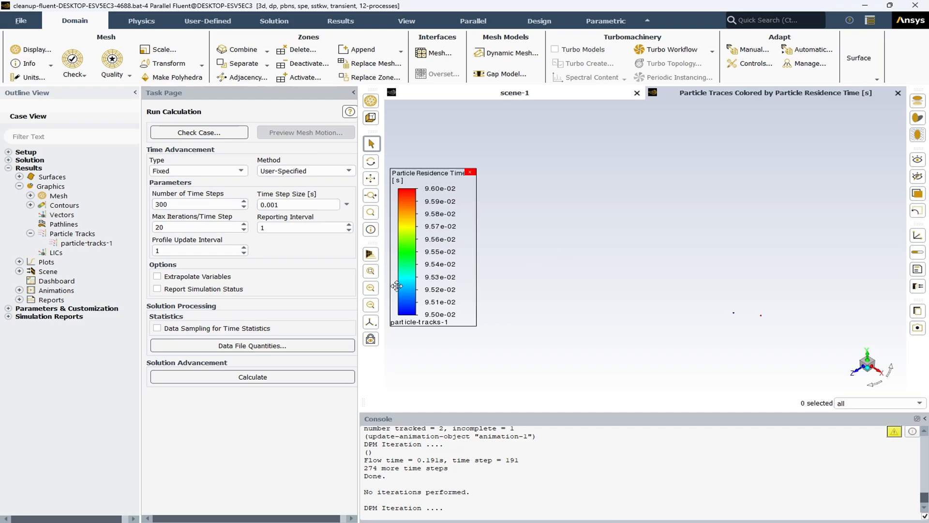
Step: Open the results animation playback, clear it away from the graphics view, and play the animation-1 sequence
left_click(19, 291)
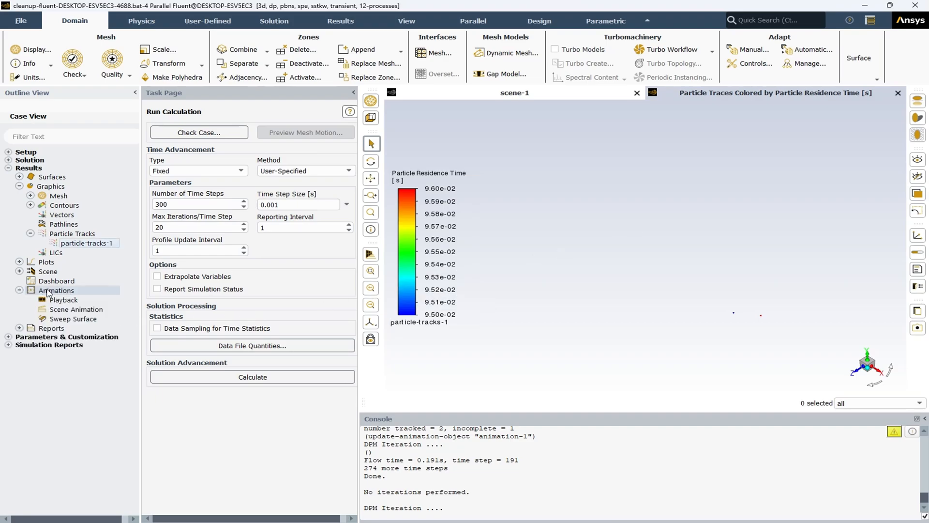
double_click(63, 300)
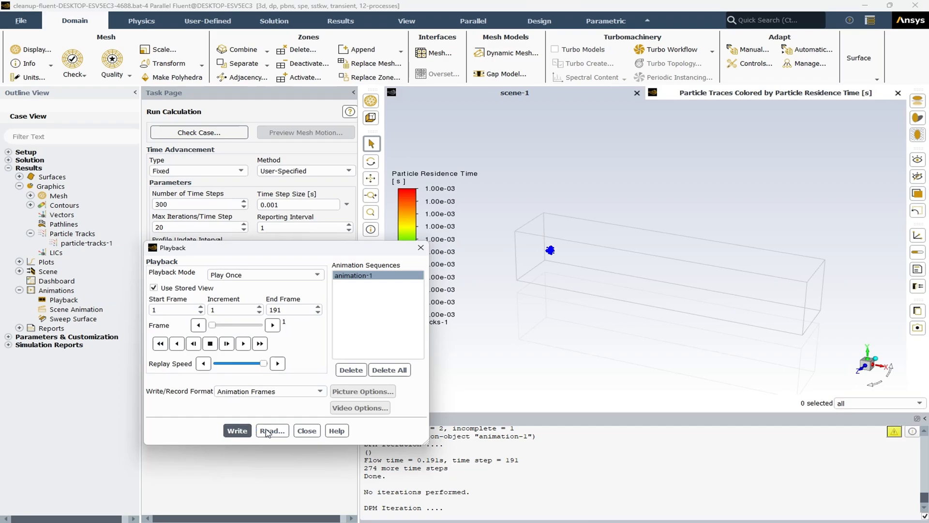
left_click_drag(292, 253, 188, 229)
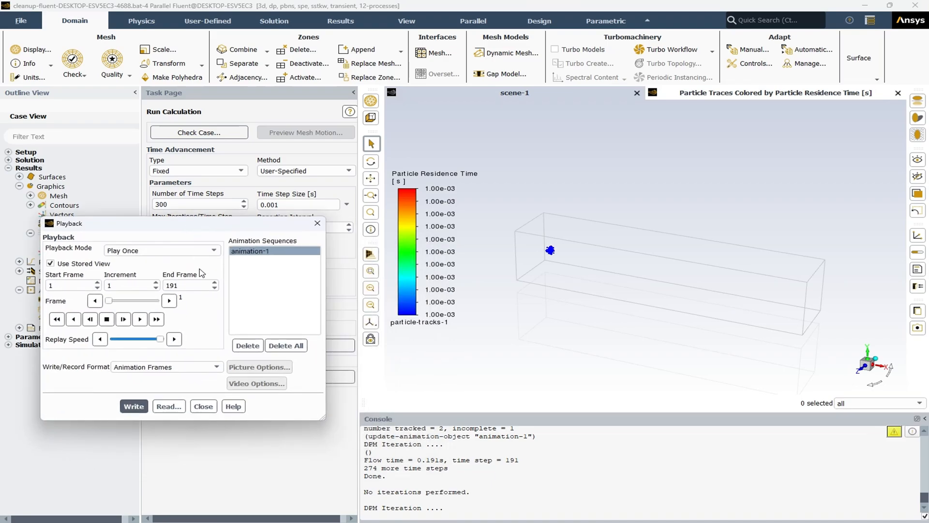
left_click(138, 321)
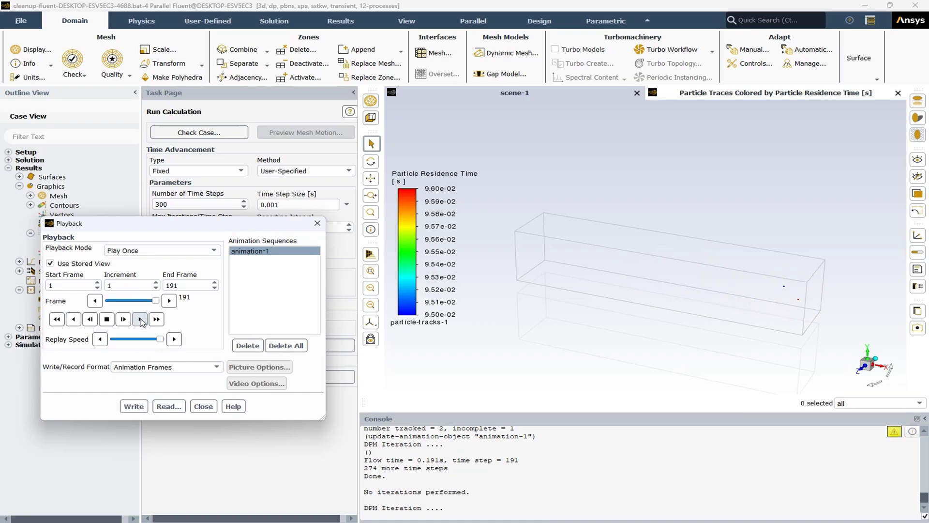
left_click(140, 320)
Step: Replay animation-1 at a slower replay speed, check the available write formats without choosing another, and close the playback
left_click_drag(160, 338, 141, 339)
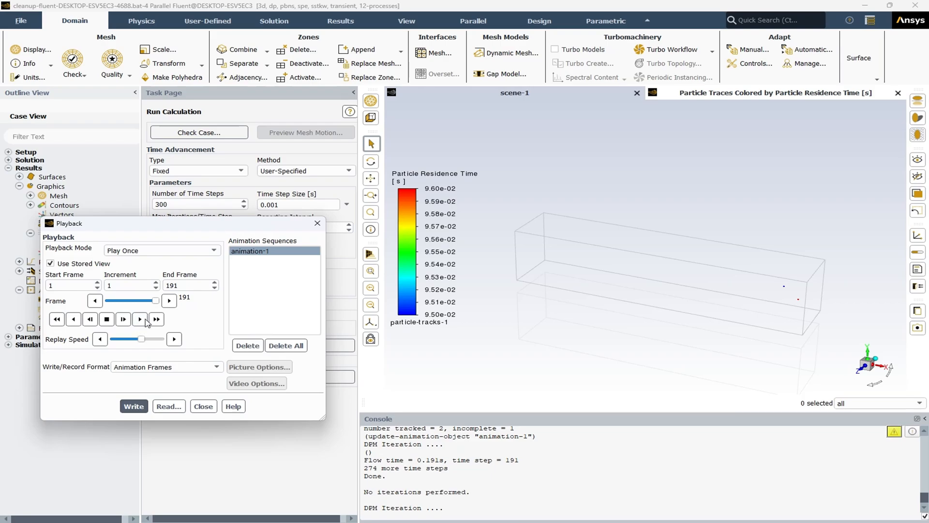
left_click(140, 319)
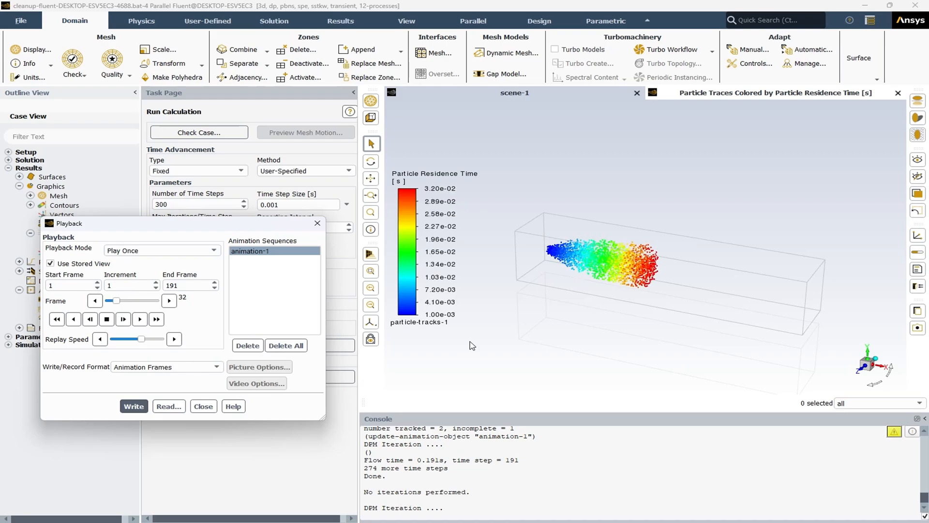
left_click(180, 369)
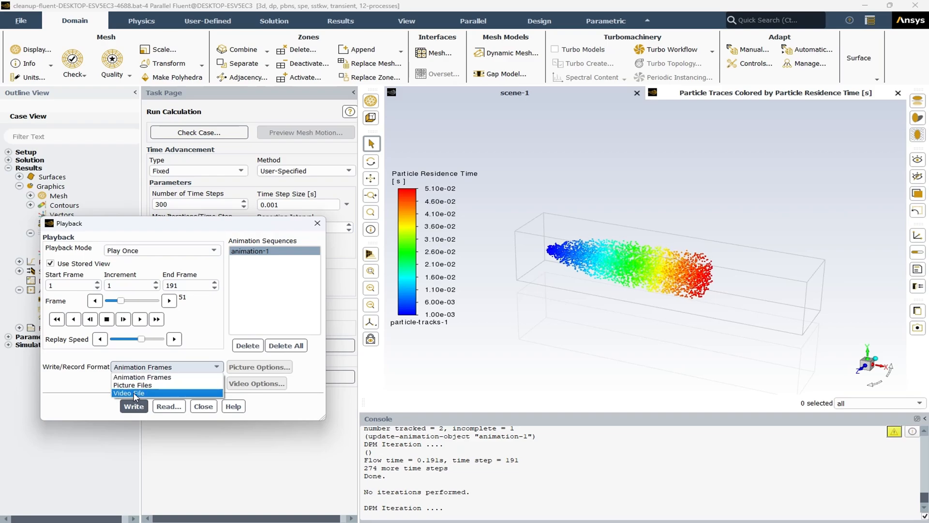
left_click(99, 387)
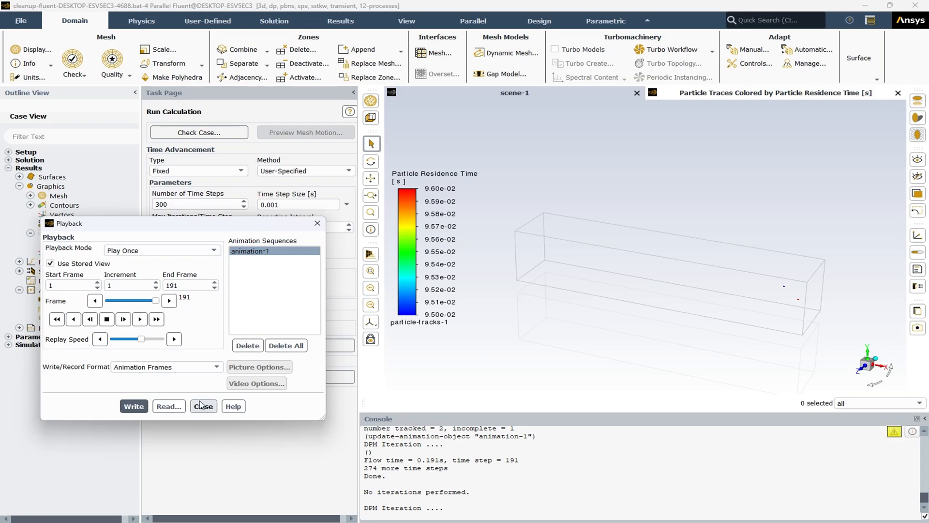
left_click(204, 406)
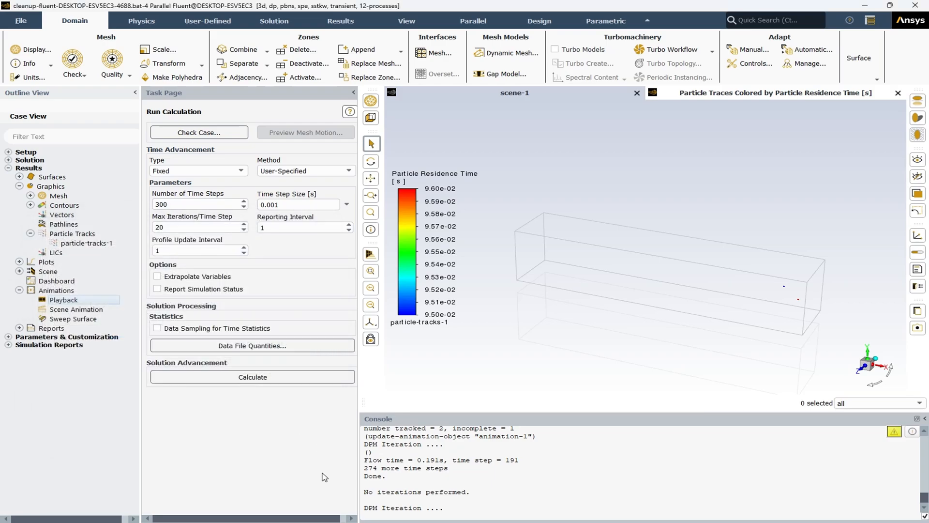
Step: Switch to File Explorer and view the result images in sequence: diameter, gem, mesh, mf h2o and mf h2o2
key("alt+Tab")
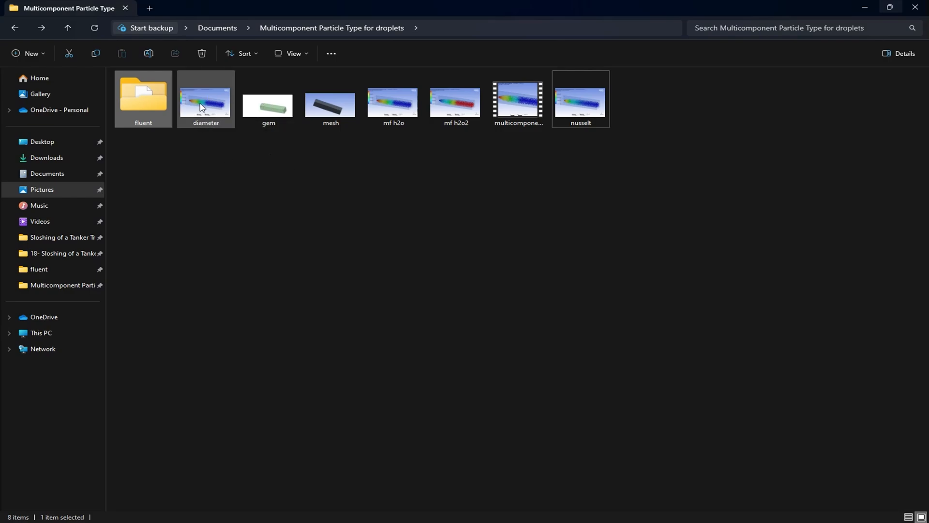
double_click(219, 111)
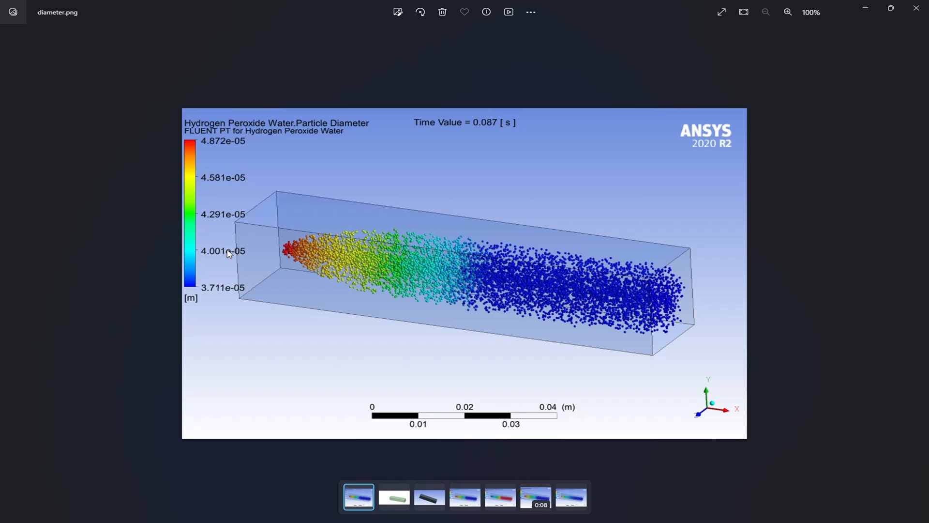
key("Right")
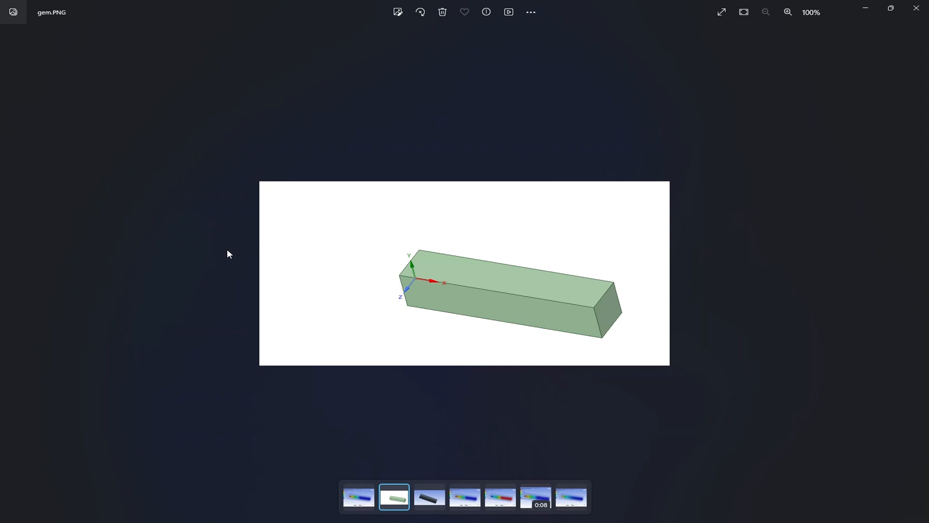
key("Right")
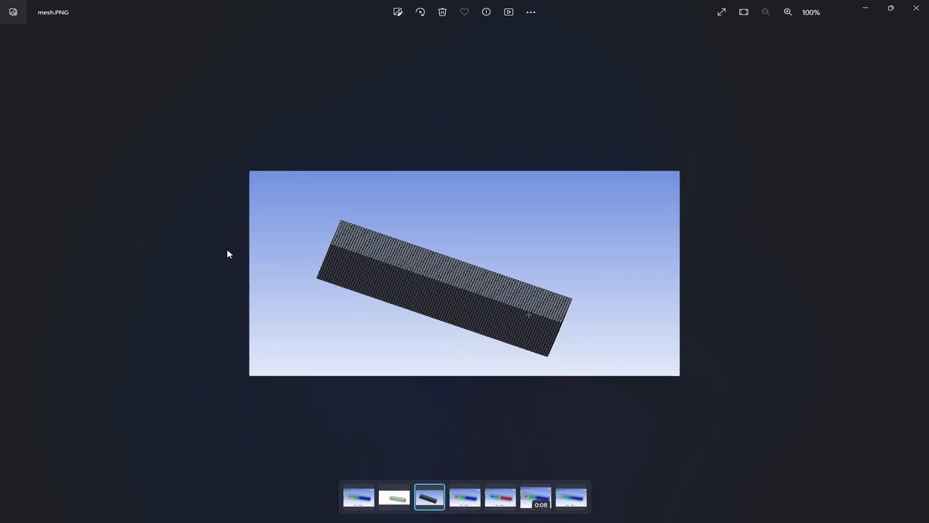
key("Right")
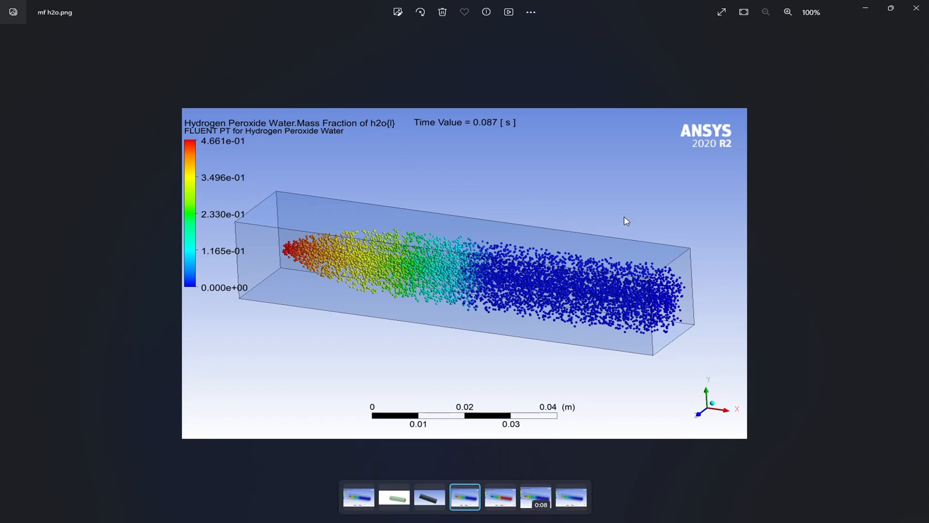
key("Right")
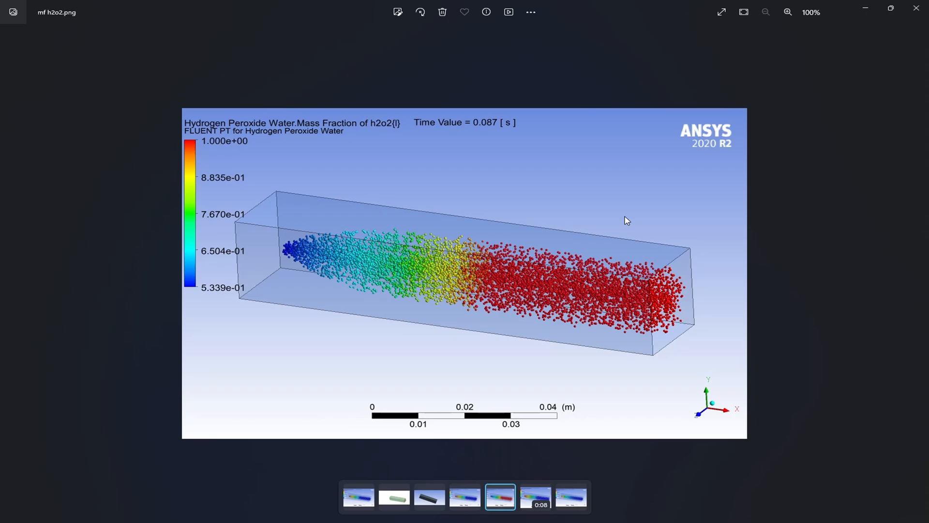
Step: Play the multicomponent droplet animation video and view the nusselt image
key("Right")
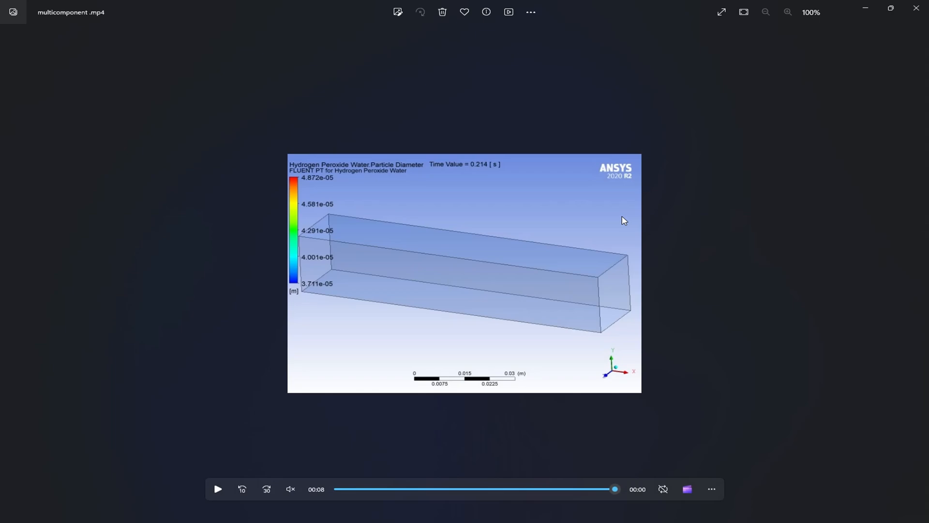
key("space")
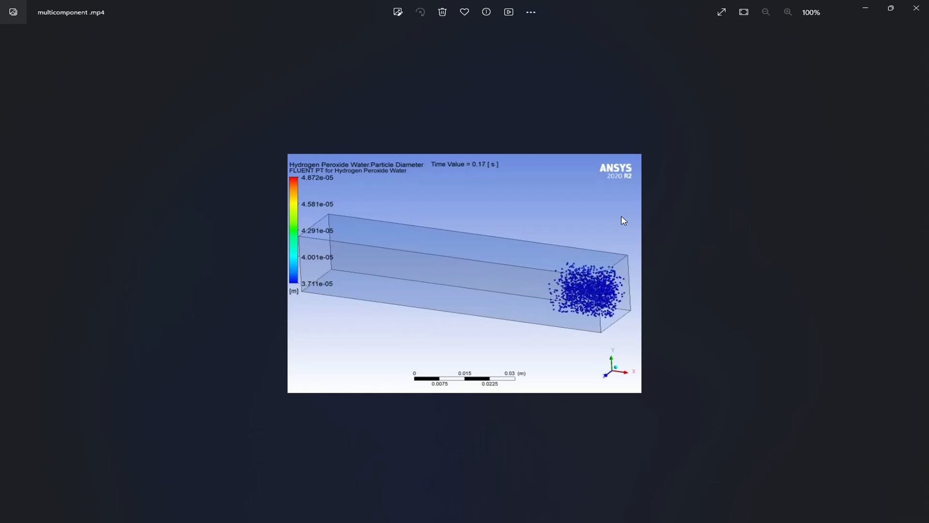
key("Right")
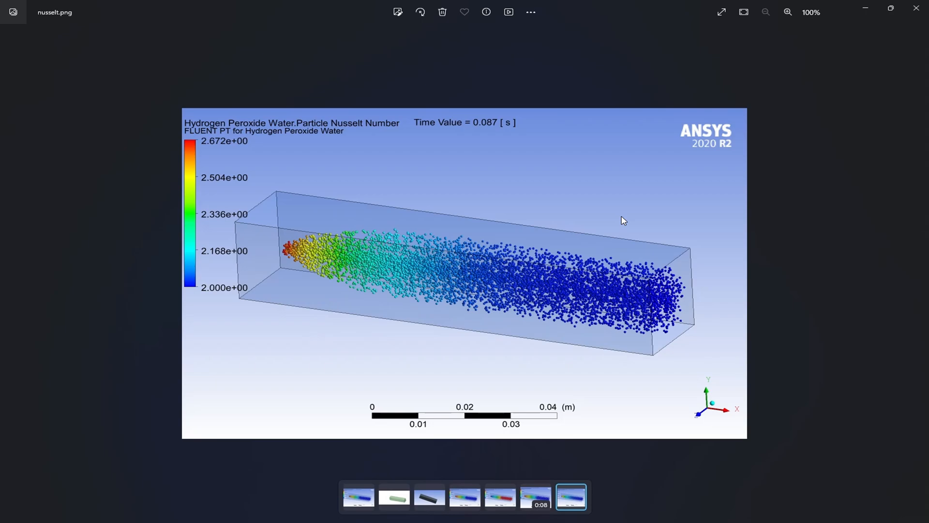
Step: Close the image viewer, switch back to Fluent and collapse the graphics branch of the results outline
left_click(916, 8)
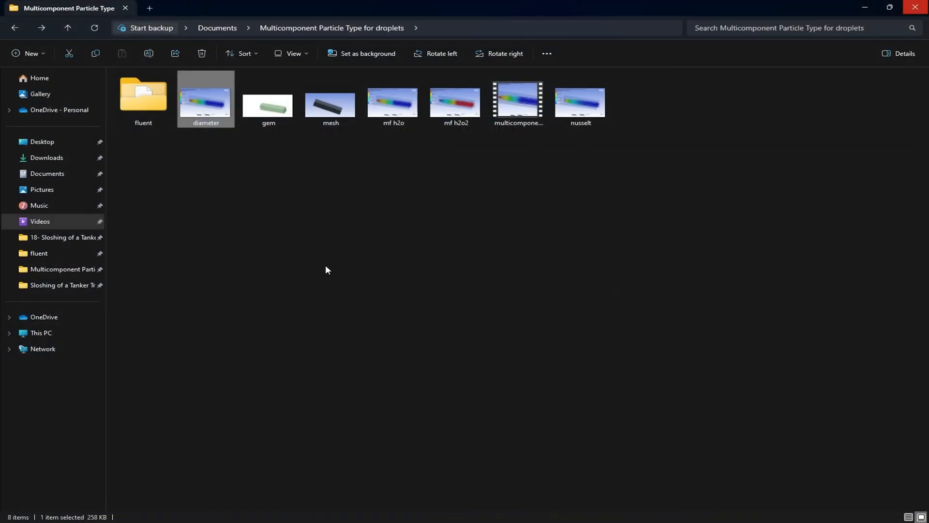
key("alt+Tab")
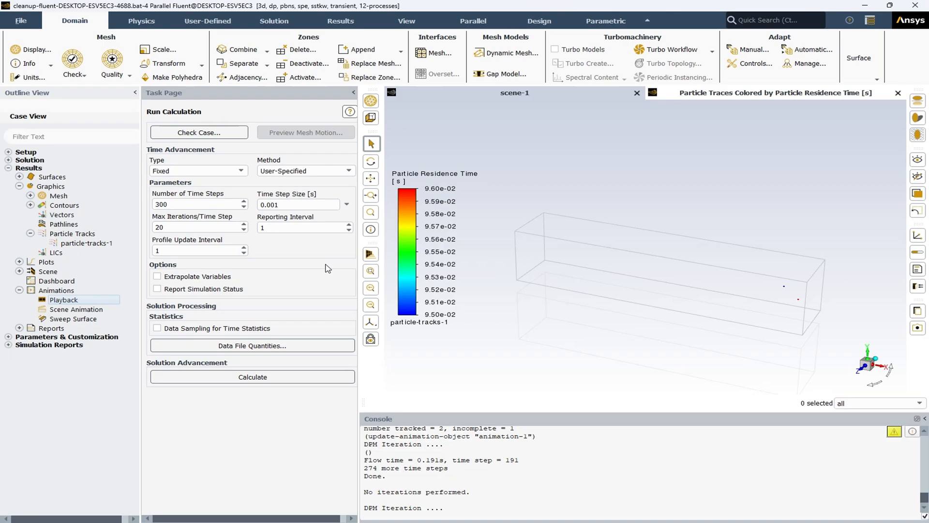
left_click(19, 187)
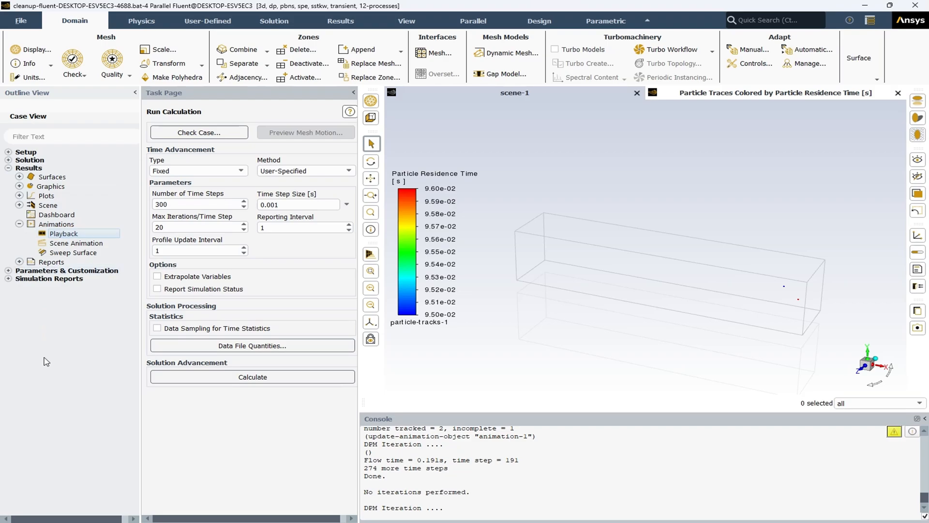